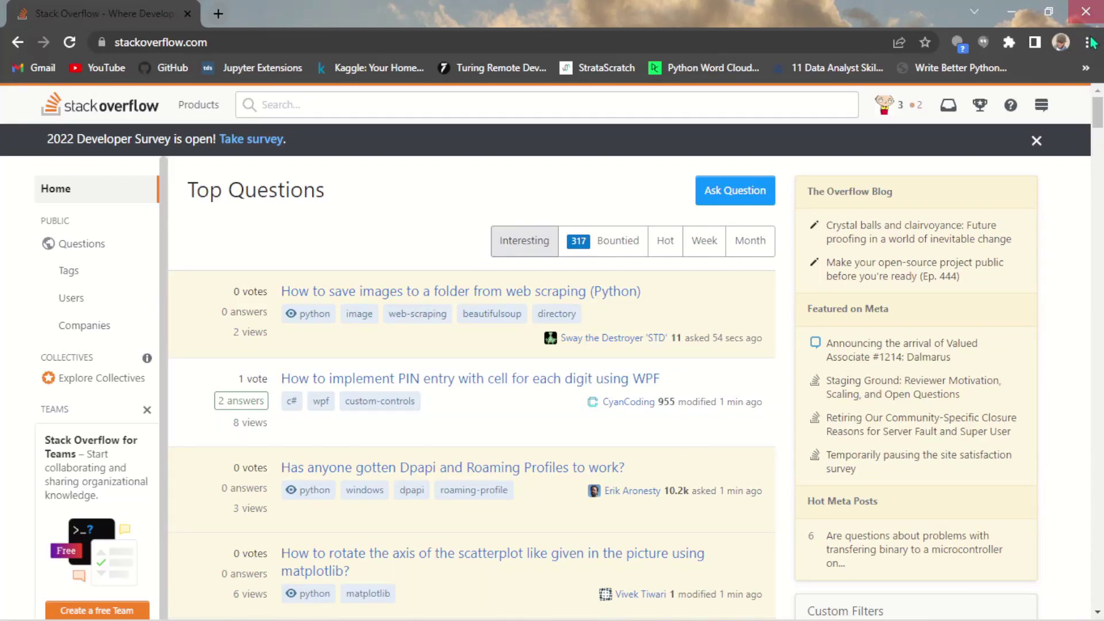
{"action": "mouse_move", "coordinate": [1098, 115]}
{"action": "left_mouse_down"}
{"action": "mouse_move", "coordinate": [1098, 155]}
{"action": "mouse_move", "coordinate": [1099, 112]}
{"action": "left_mouse_up"}
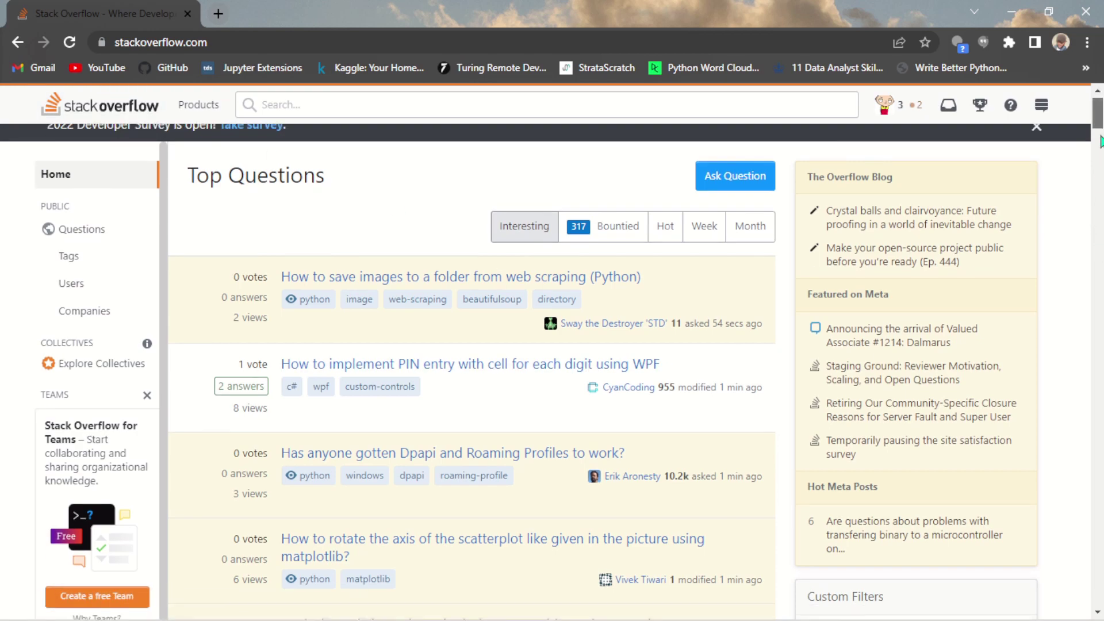
{"action": "mouse_move", "coordinate": [1097, 112]}
{"action": "left_mouse_down"}
{"action": "mouse_move", "coordinate": [1098, 207]}
{"action": "mouse_move", "coordinate": [1097, 113]}
{"action": "left_mouse_up"}
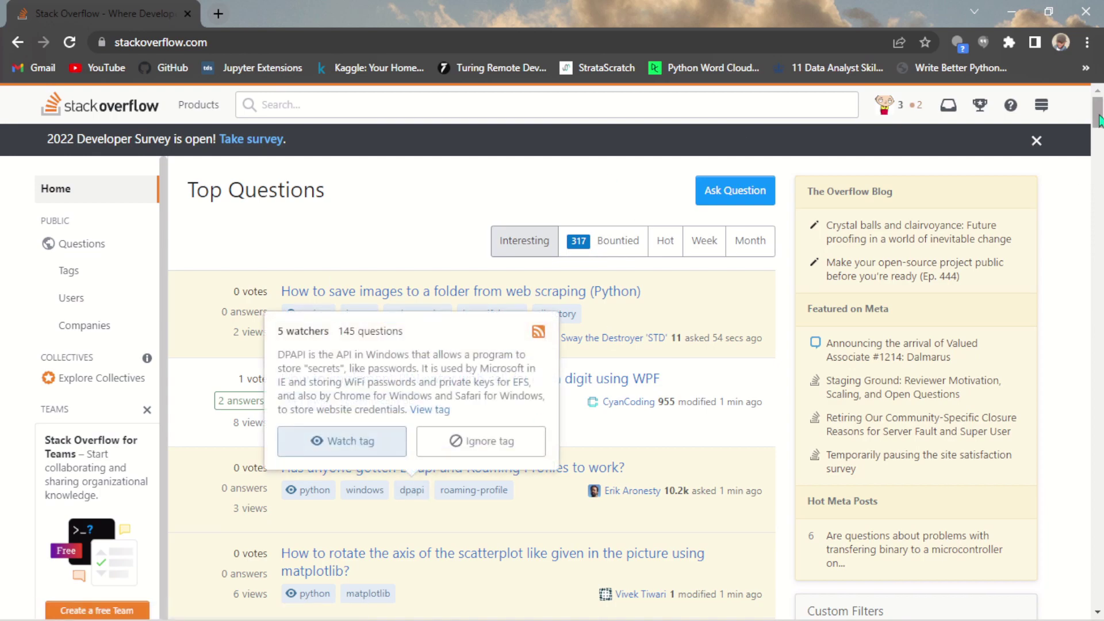
{"action": "mouse_move", "coordinate": [1097, 112]}
{"action": "left_mouse_down"}
{"action": "mouse_move", "coordinate": [1096, 396]}
{"action": "mouse_move", "coordinate": [1097, 112]}
{"action": "left_mouse_up"}
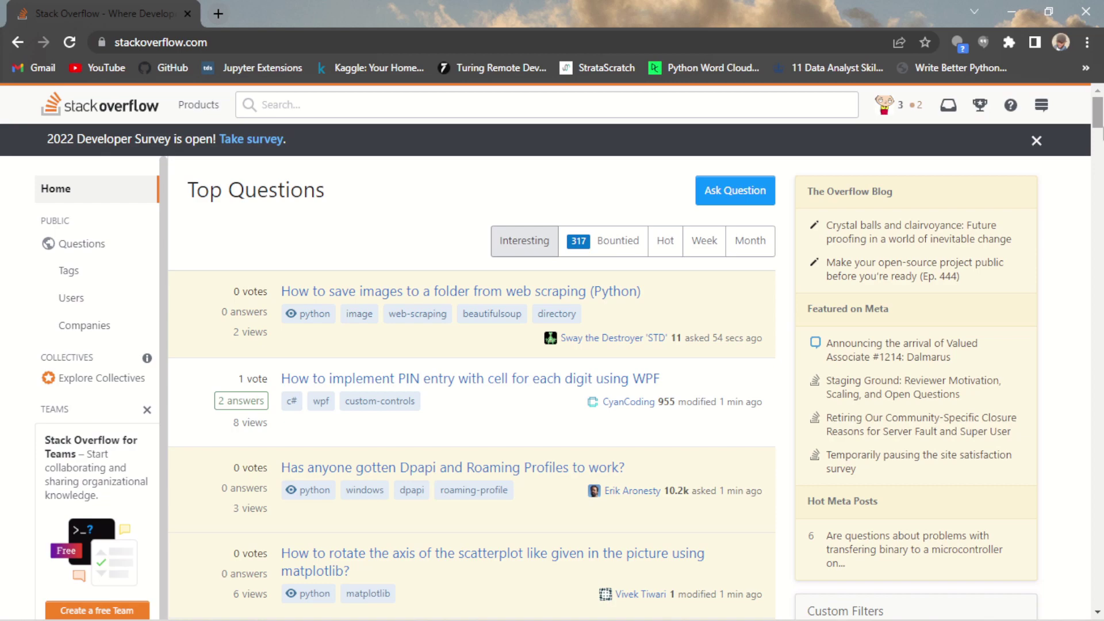
{"action": "mouse_move", "coordinate": [1097, 113]}
{"action": "left_mouse_down"}
{"action": "mouse_move", "coordinate": [1098, 415]}
{"action": "mouse_move", "coordinate": [1098, 109]}
{"action": "left_mouse_up"}
{"action": "mouse_move", "coordinate": [1099, 124]}
{"action": "left_mouse_down"}
{"action": "mouse_move", "coordinate": [1099, 151]}
{"action": "mouse_move", "coordinate": [1099, 123]}
{"action": "left_mouse_up"}
Open the account's own profile and look over its activity summary and asked questions
{"action": "left_click", "coordinate": [885, 104]}
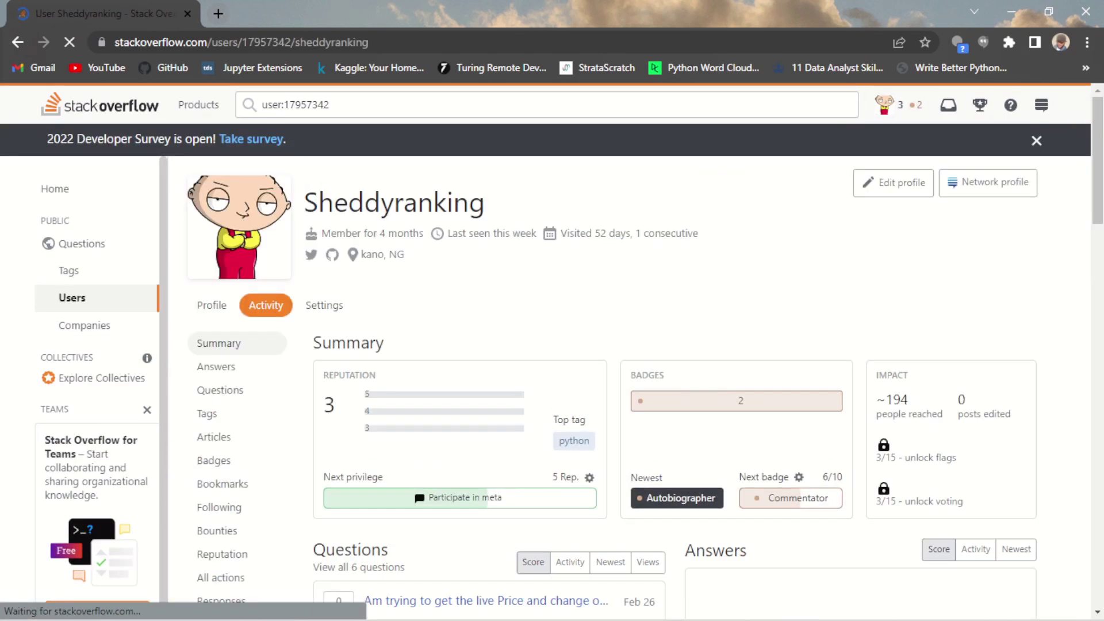
{"action": "scroll", "coordinate": [1098, 172], "scroll_direction": "down", "scroll_amount": 3}
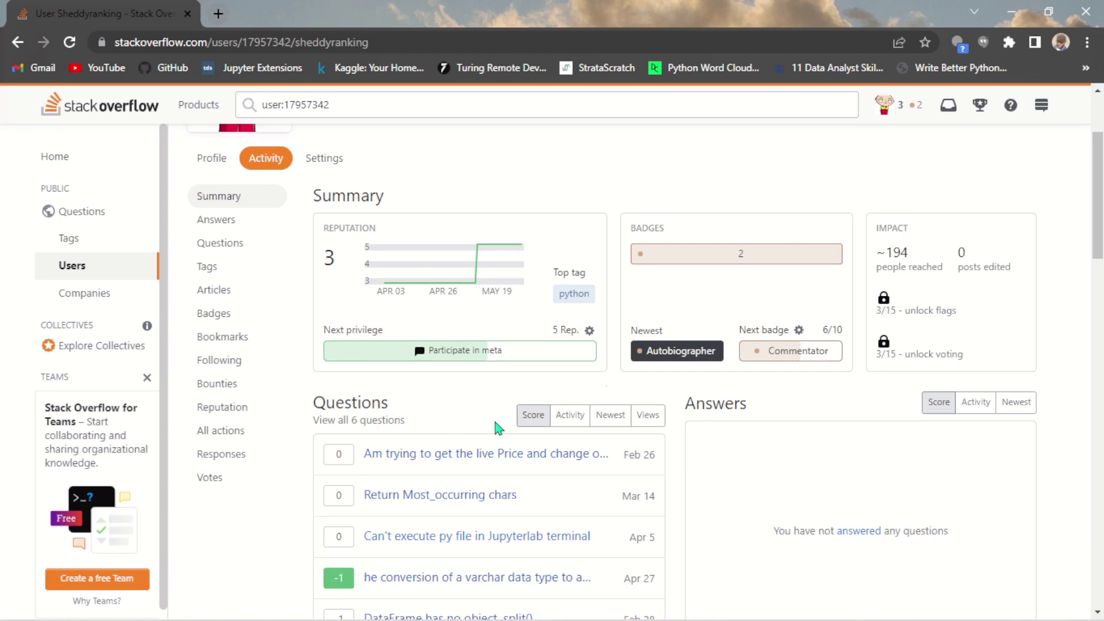
{"action": "scroll", "coordinate": [494, 428], "scroll_direction": "down", "scroll_amount": 2}
{"action": "scroll", "coordinate": [495, 429], "scroll_direction": "up", "scroll_amount": 5}
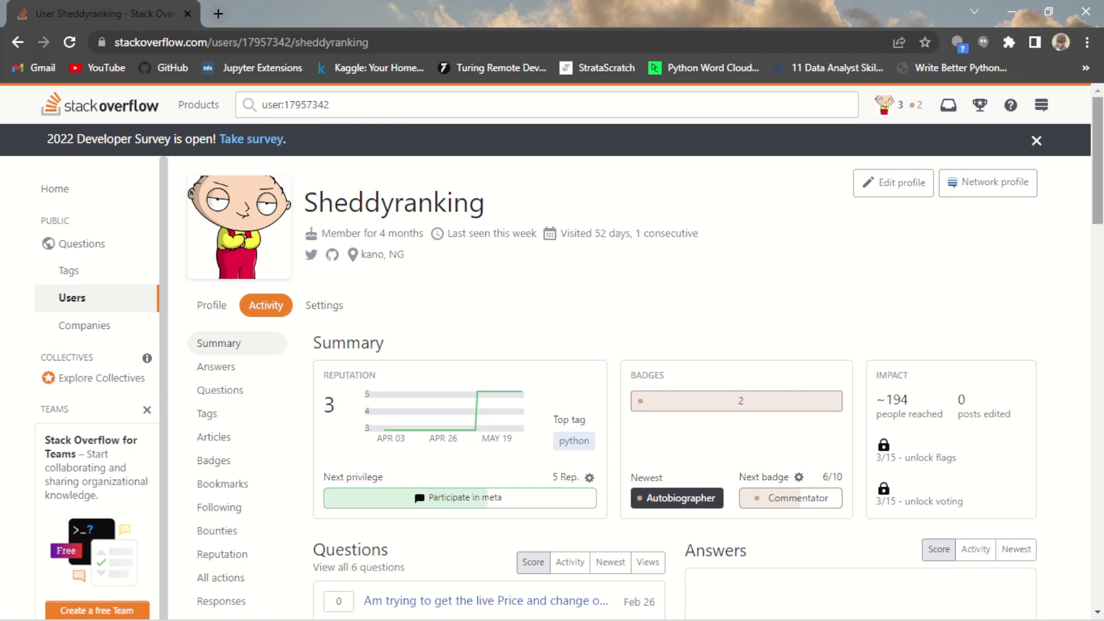
Browse the list of all public questions and start asking a new question
{"action": "left_click", "coordinate": [74, 245]}
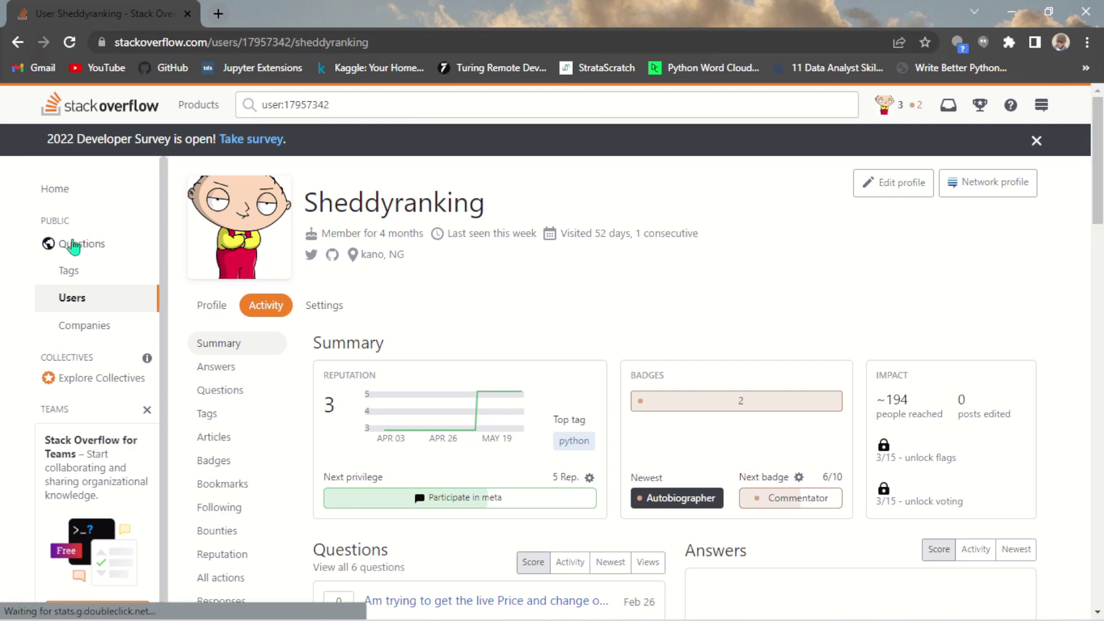
{"action": "left_click", "coordinate": [73, 245]}
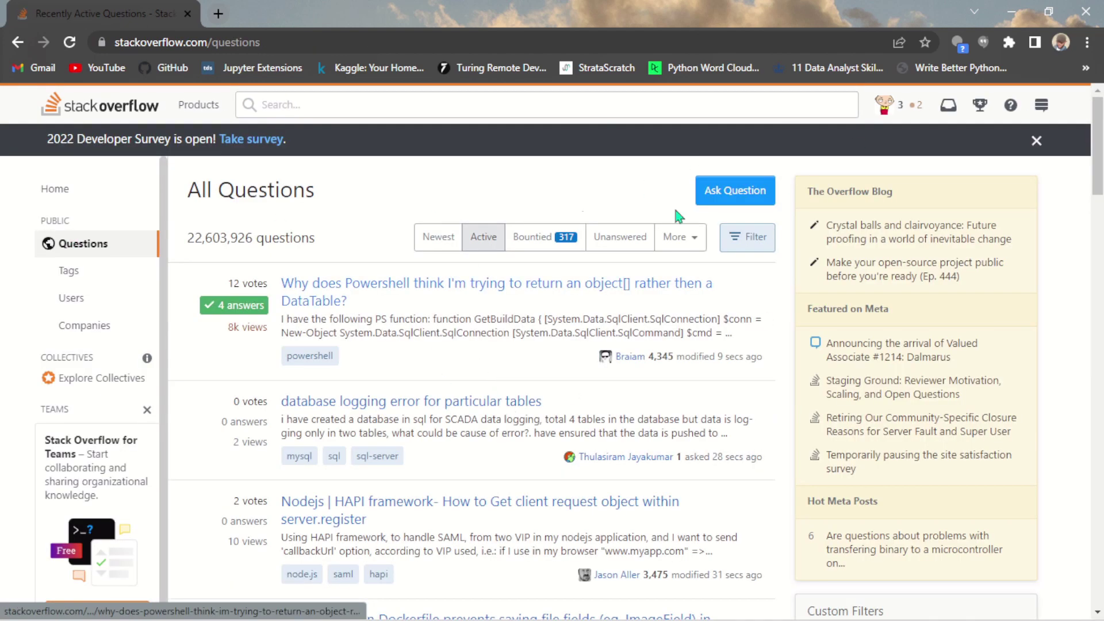
{"action": "scroll", "coordinate": [679, 215], "scroll_direction": "down", "scroll_amount": 3}
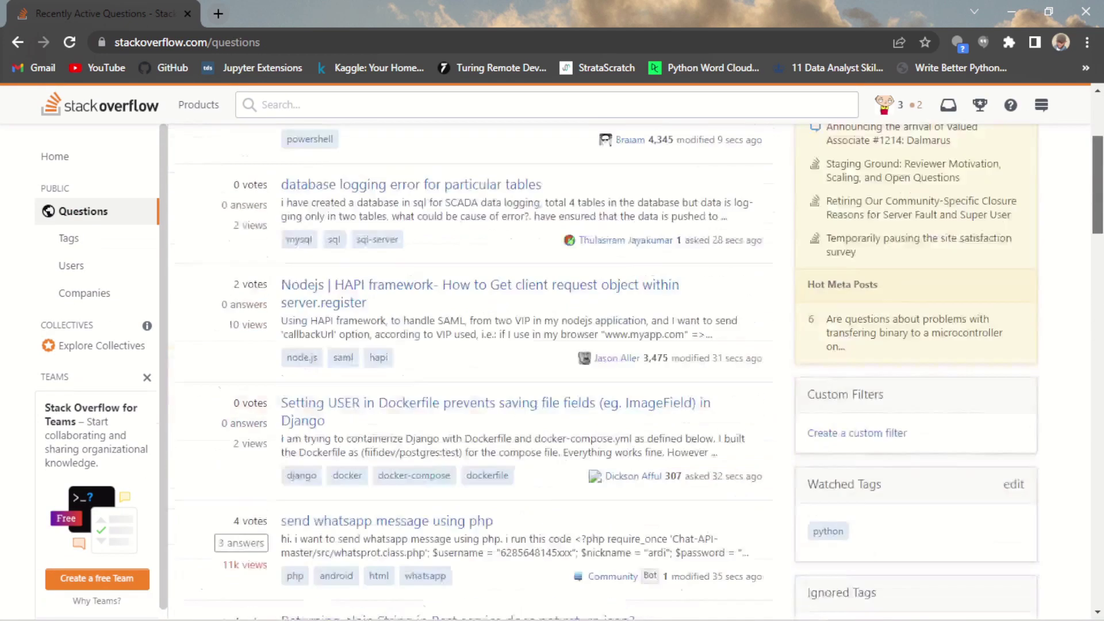
{"action": "scroll", "coordinate": [730, 198], "scroll_direction": "up", "scroll_amount": 3}
{"action": "left_click", "coordinate": [732, 194]}
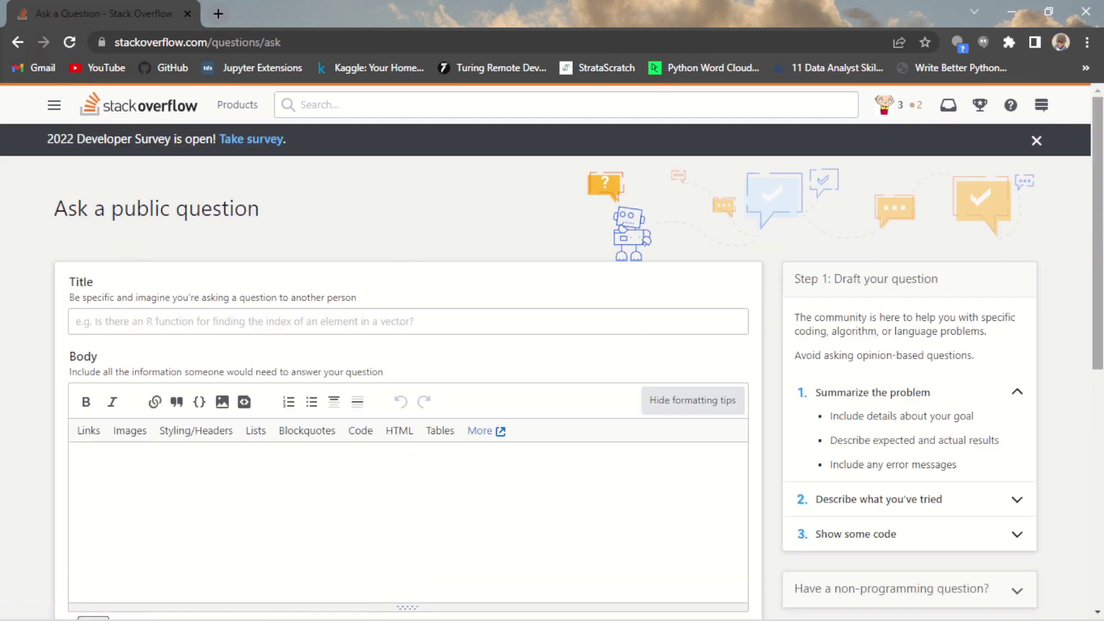
Examine the blank question form, including its title, body and tags fields and the drafting guidance
{"action": "scroll", "coordinate": [552, 357], "scroll_direction": "down", "scroll_amount": 10}
{"action": "scroll", "coordinate": [552, 357], "scroll_direction": "up", "scroll_amount": 10}
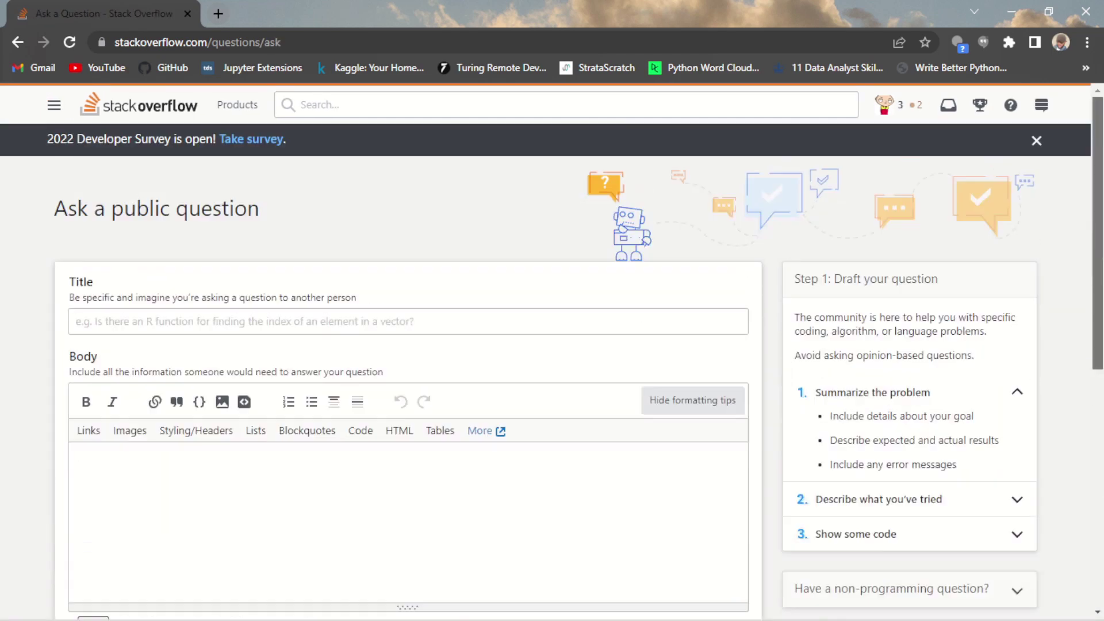
{"action": "scroll", "coordinate": [552, 371], "scroll_direction": "down", "scroll_amount": 8}
{"action": "scroll", "coordinate": [552, 371], "scroll_direction": "up", "scroll_amount": 4}
{"action": "scroll", "coordinate": [552, 371], "scroll_direction": "down", "scroll_amount": 2}
{"action": "scroll", "coordinate": [552, 371], "scroll_direction": "up", "scroll_amount": 6}
{"action": "scroll", "coordinate": [1099, 191], "scroll_direction": "down", "scroll_amount": 5}
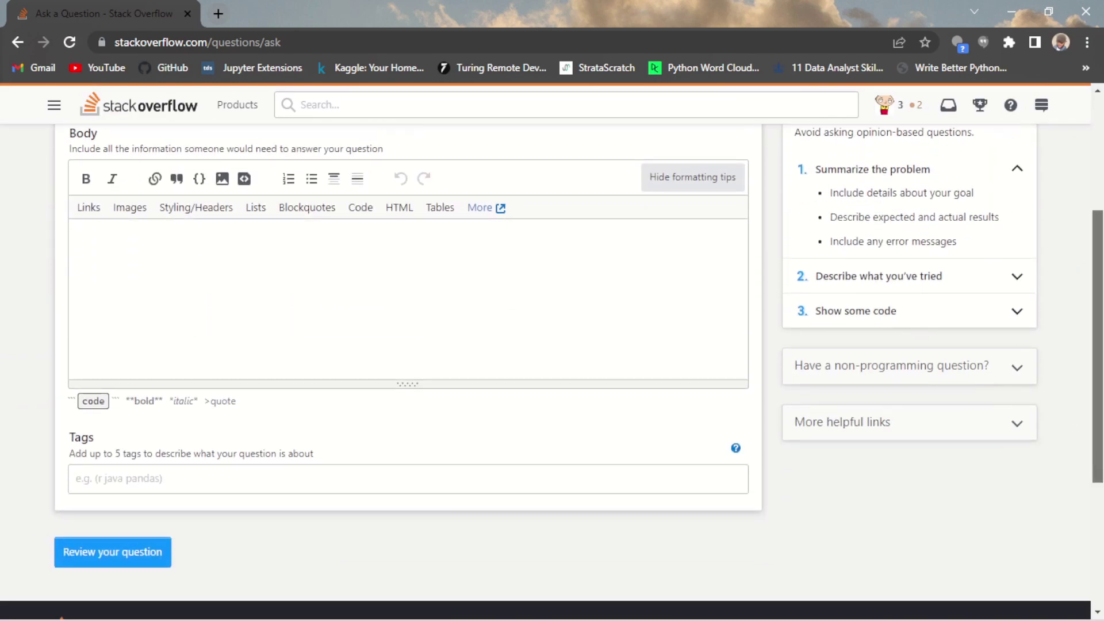
{"action": "scroll", "coordinate": [1092, 332], "scroll_direction": "up", "scroll_amount": 1}
{"action": "scroll", "coordinate": [1099, 259], "scroll_direction": "up", "scroll_amount": 3}
{"action": "scroll", "coordinate": [1098, 259], "scroll_direction": "down", "scroll_amount": 8}
{"action": "scroll", "coordinate": [1099, 259], "scroll_direction": "up", "scroll_amount": 8}
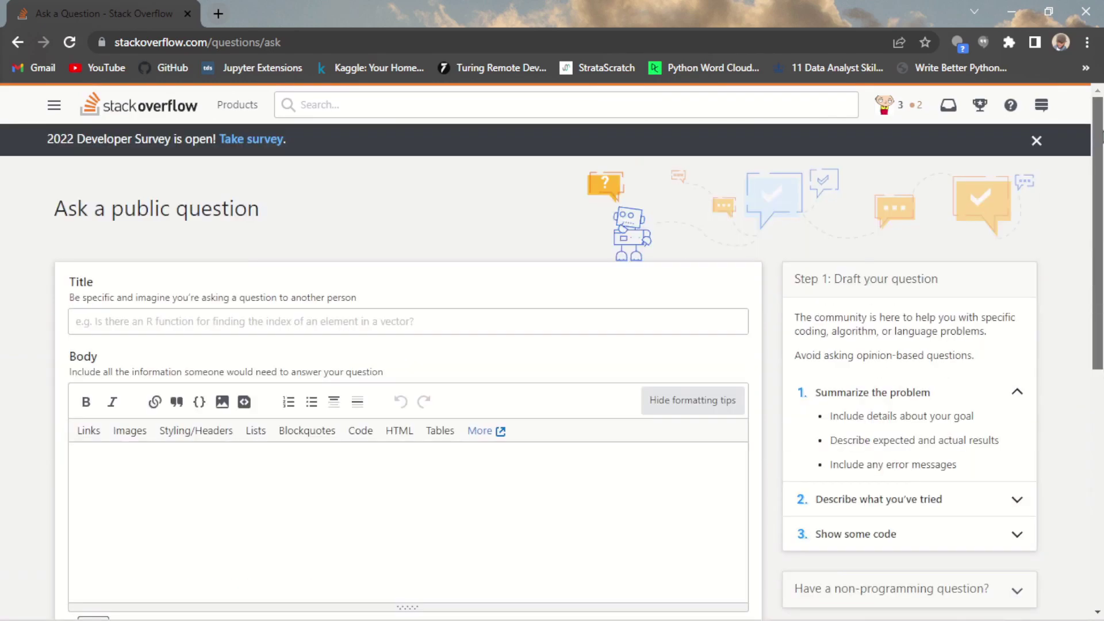
{"action": "scroll", "coordinate": [1099, 259], "scroll_direction": "down", "scroll_amount": 5}
{"action": "scroll", "coordinate": [1100, 259], "scroll_direction": "up", "scroll_amount": 5}
{"action": "scroll", "coordinate": [1099, 259], "scroll_direction": "down", "scroll_amount": 1}
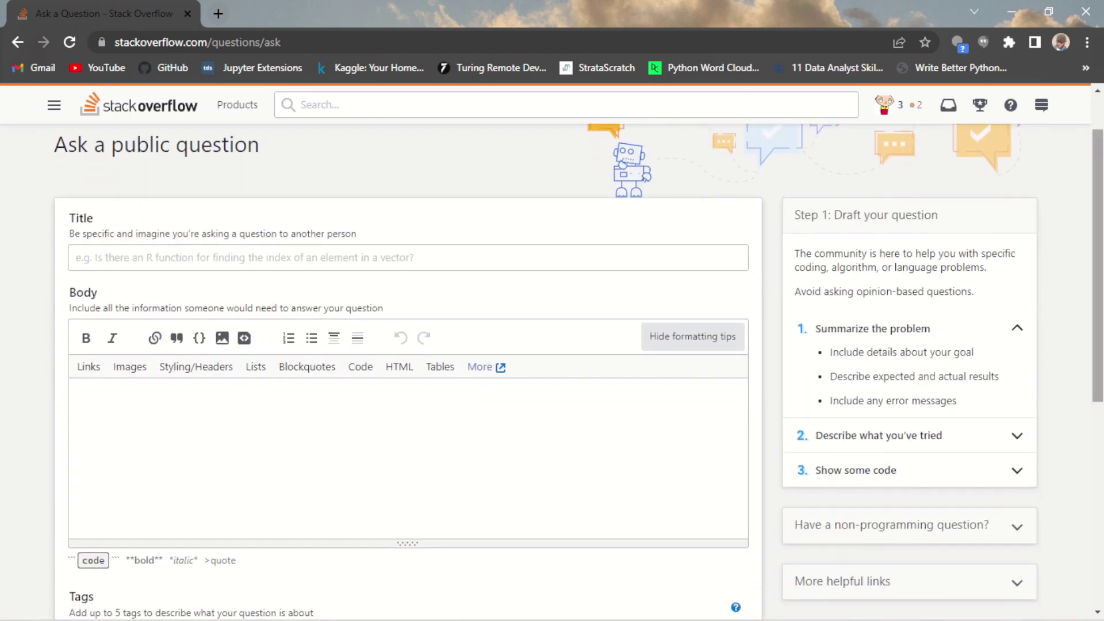
{"action": "scroll", "coordinate": [755, 259], "scroll_direction": "down", "scroll_amount": 8}
{"action": "scroll", "coordinate": [755, 259], "scroll_direction": "up", "scroll_amount": 8}
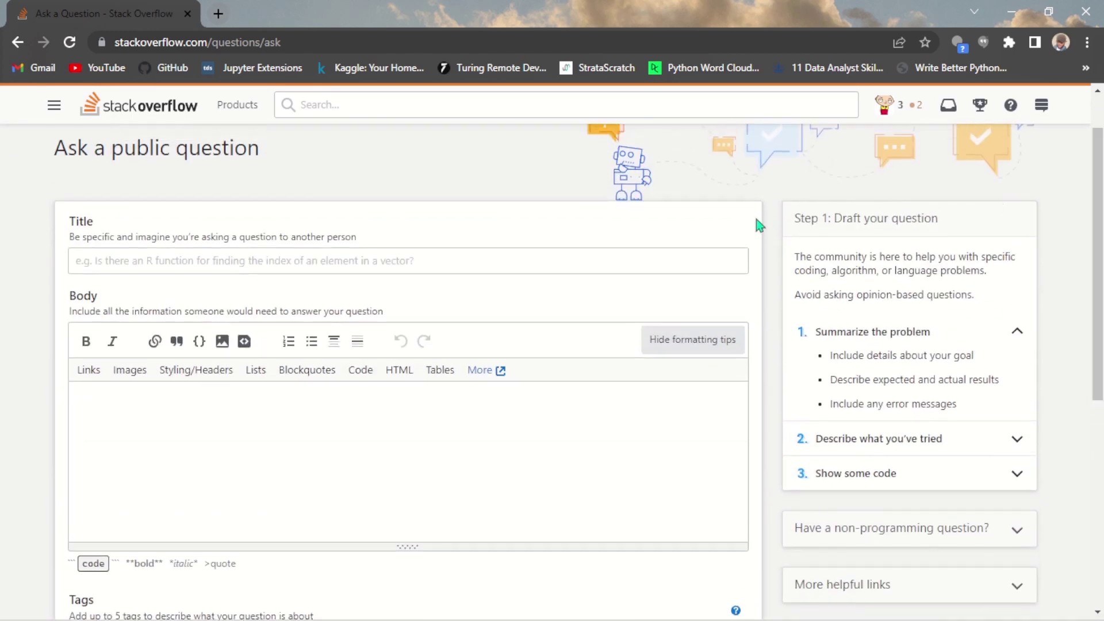
Switch to Visual Studio Code and clear the first line of test.py
{"action": "left_click", "coordinate": [214, 416]}
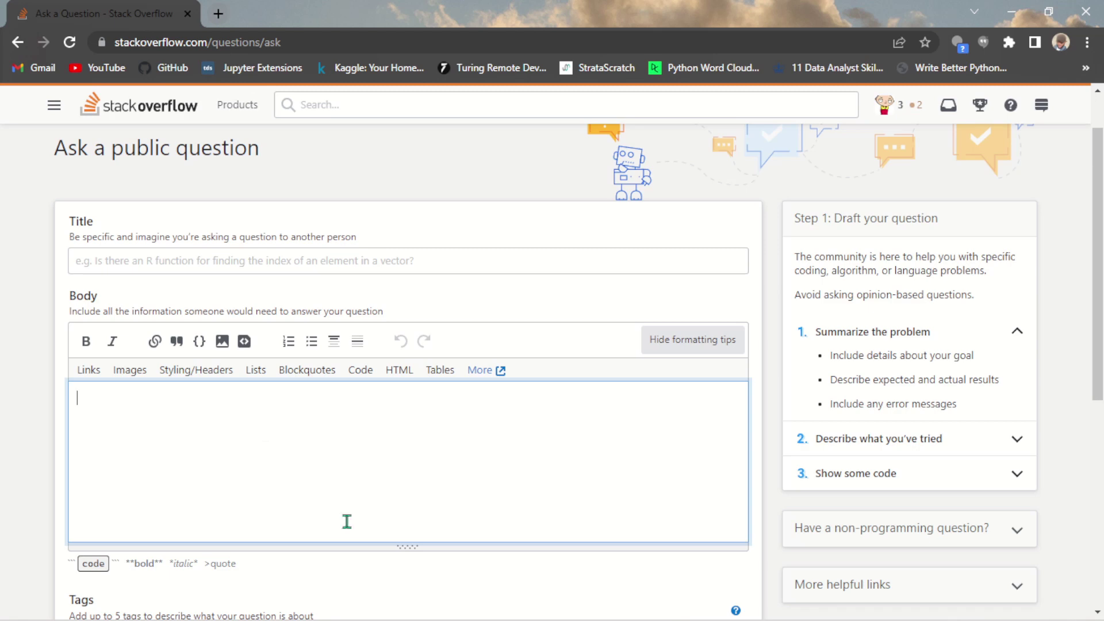
{"action": "mouse_move", "coordinate": [347, 620]}
{"action": "left_click", "coordinate": [455, 603]}
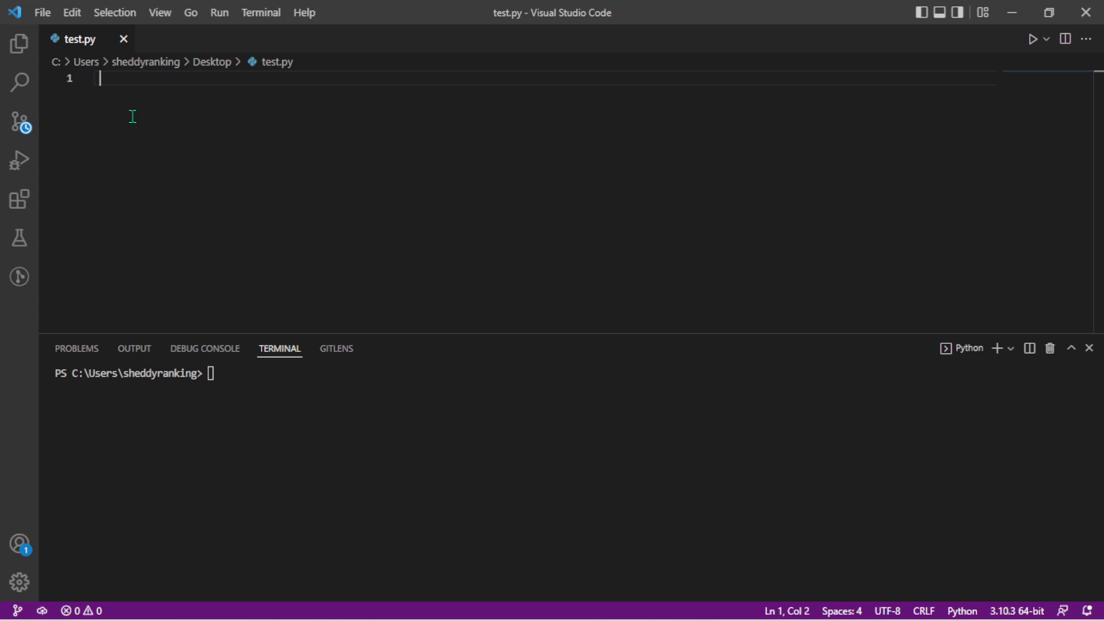
{"action": "key", "text": "Caps_Lock"}
{"action": "type", "text": "S"}
{"action": "key", "text": "BackSpace"}
{"action": "key", "text": "BackSpace"}
{"action": "key", "text": "Caps_Lock"}
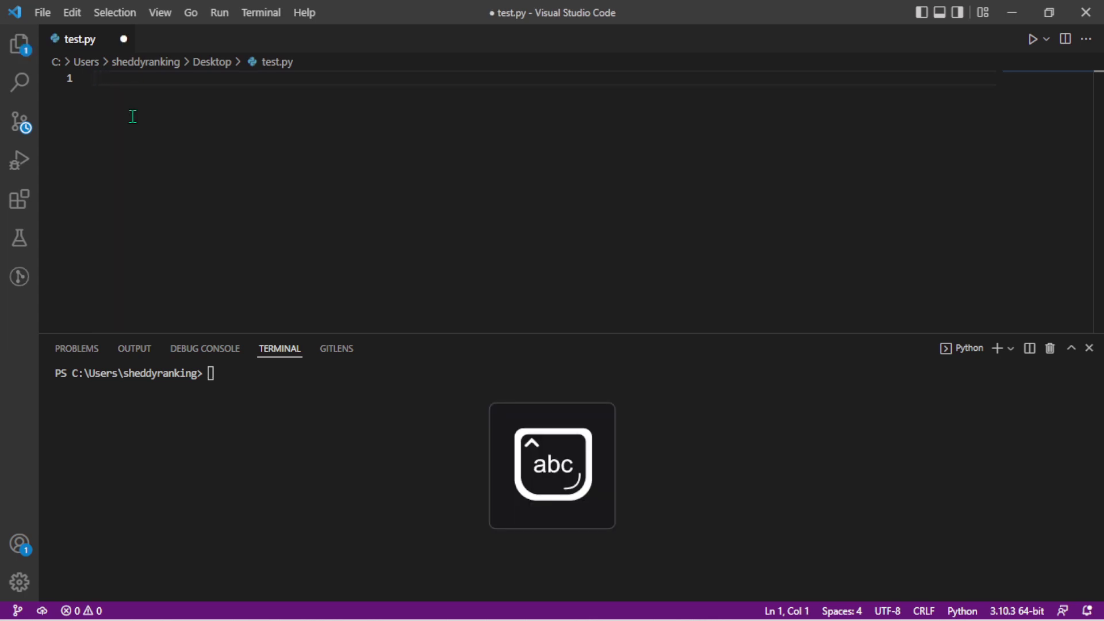
Define the variable on the first line of test.py as Numbers = list(range(40)), followed by a blank line
{"action": "key", "text": "Caps_Lock"}
{"action": "type", "text": "N"}
{"action": "key", "text": "Caps_Lock"}
{"action": "type", "text": "um"}
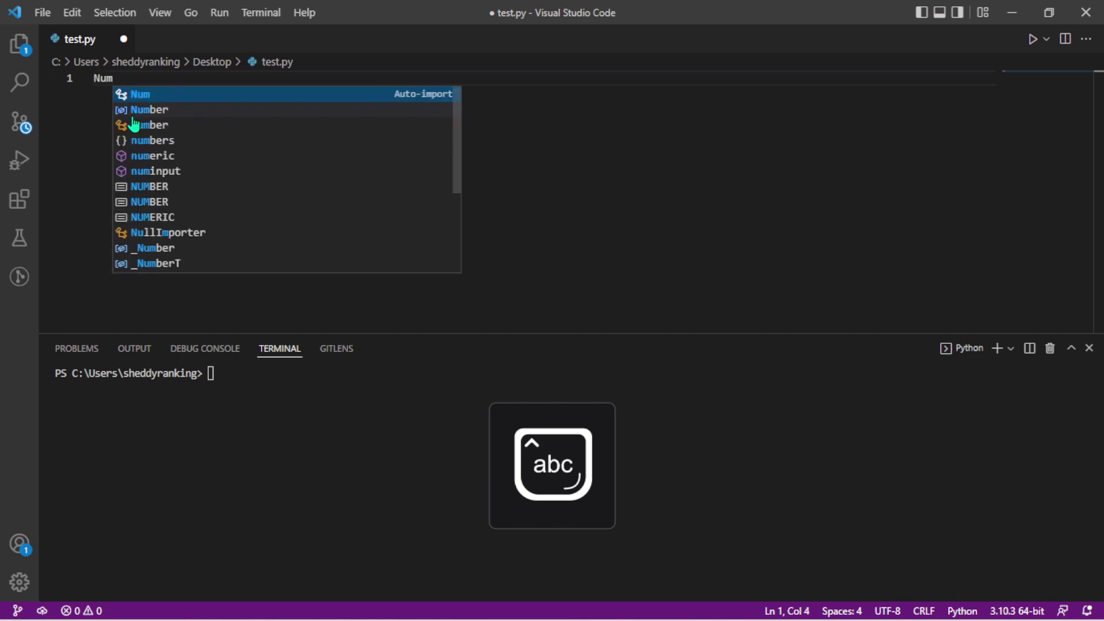
{"action": "type", "text": "b"}
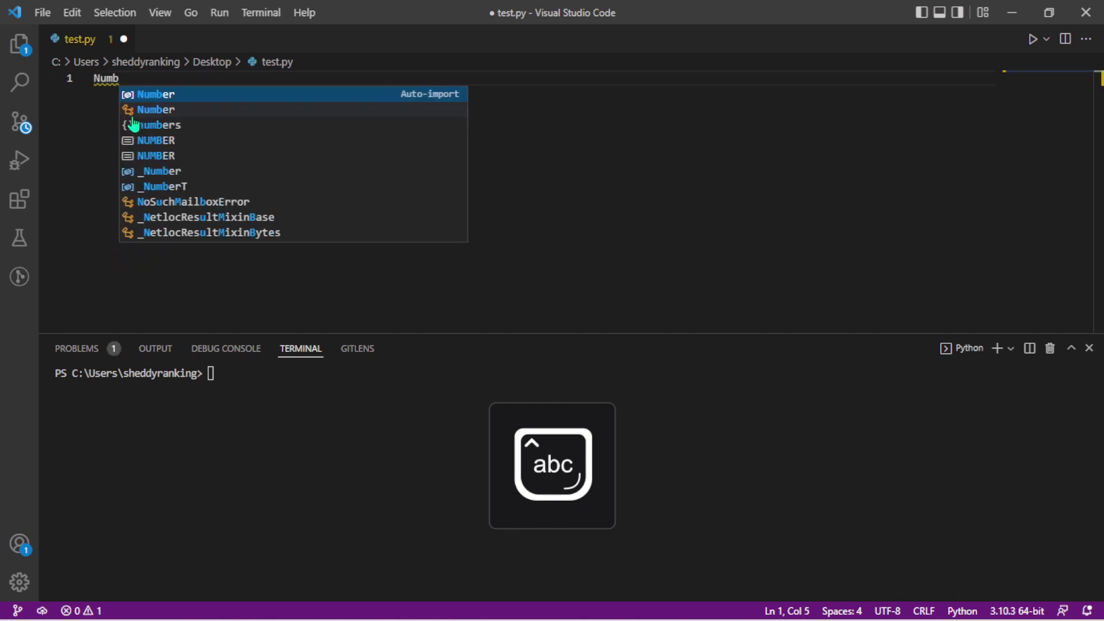
{"action": "type", "text": "ers"}
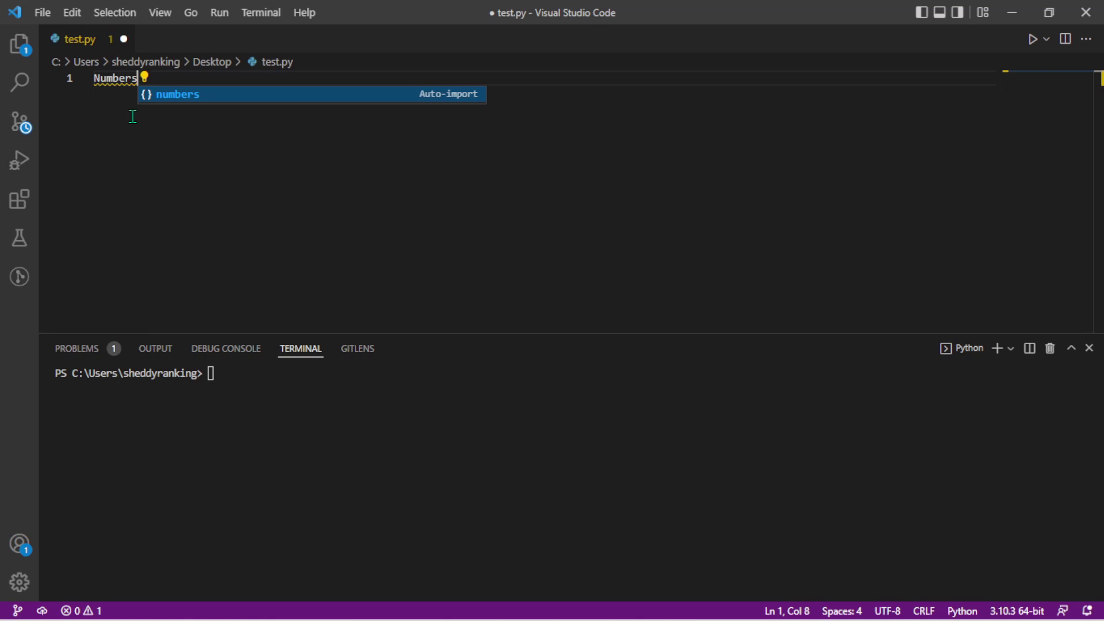
{"action": "type", "text": " = li"}
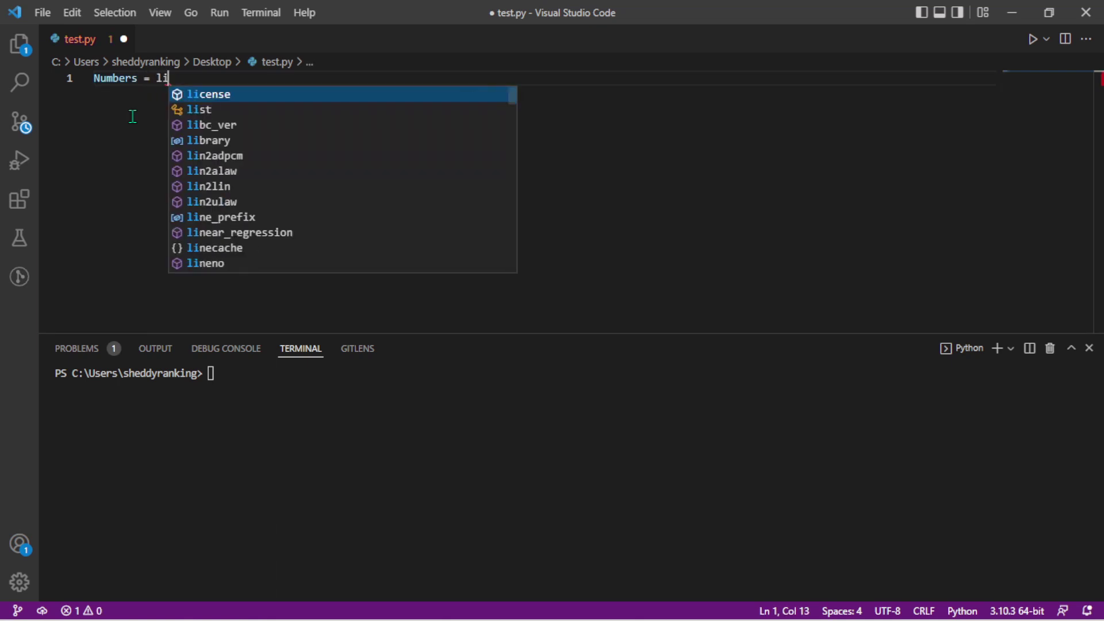
{"action": "type", "text": "st("}
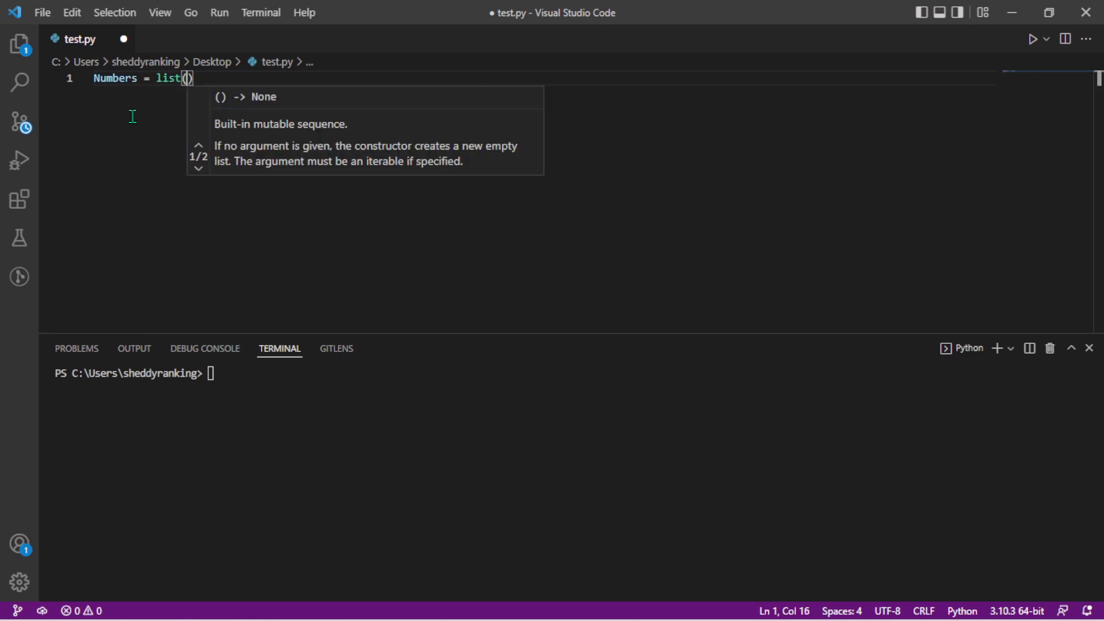
{"action": "type", "text": "ran"}
{"action": "key", "text": "BackSpace"}
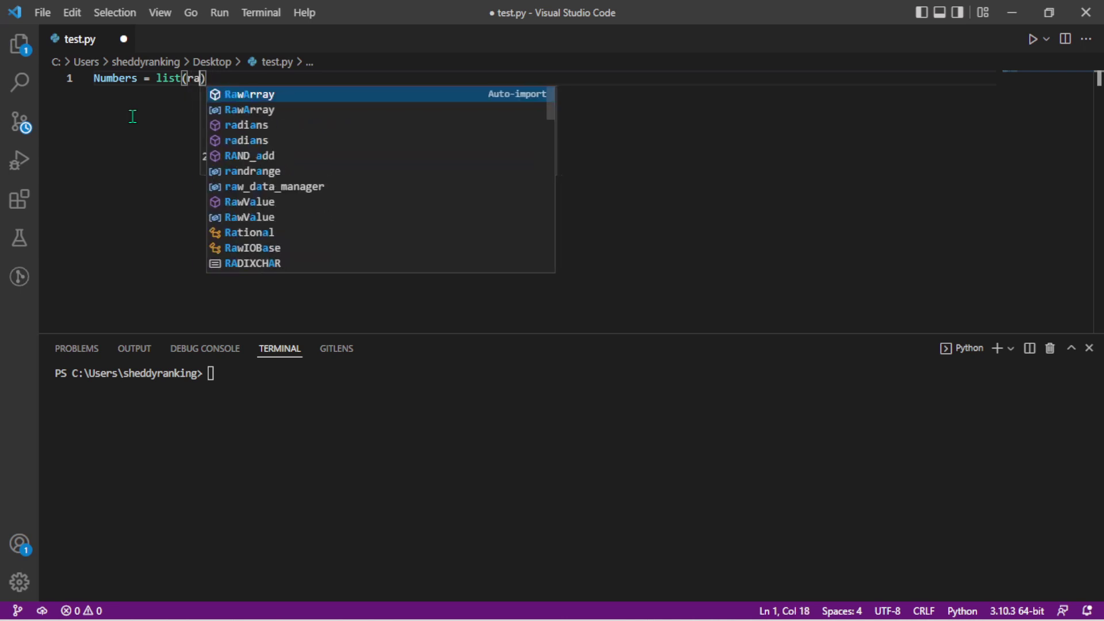
{"action": "type", "text": "nge"}
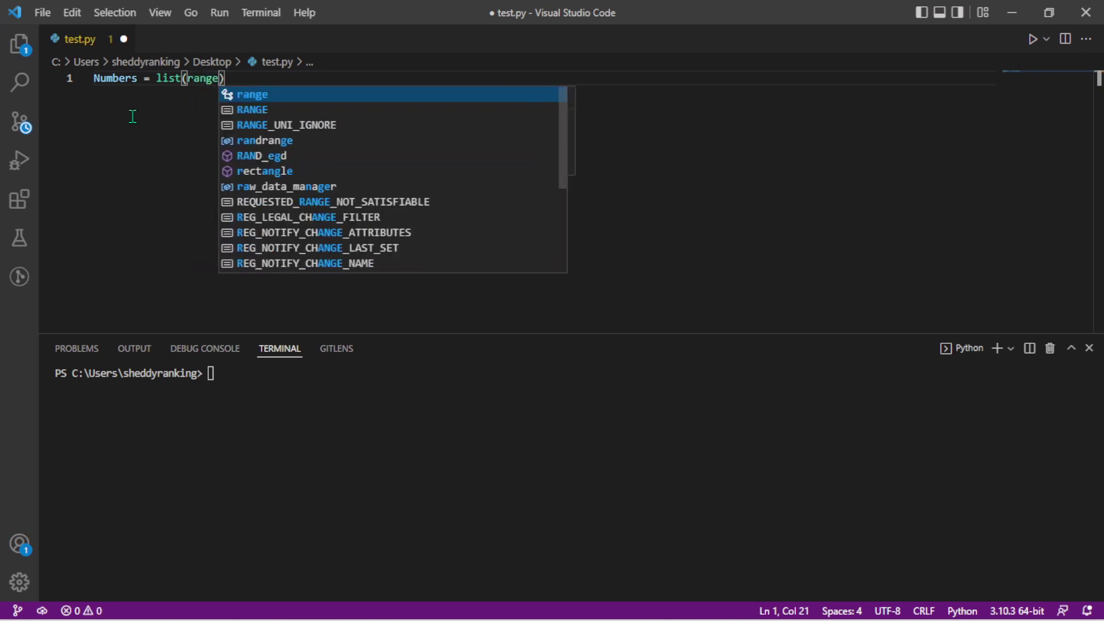
{"action": "type", "text": "("}
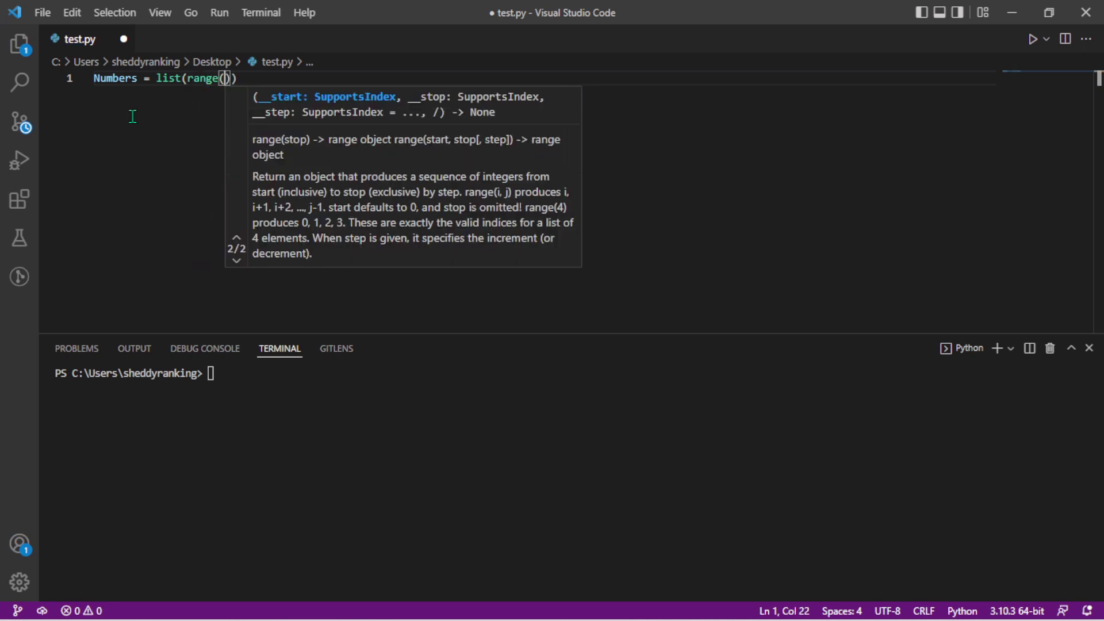
{"action": "type", "text": "40)"}
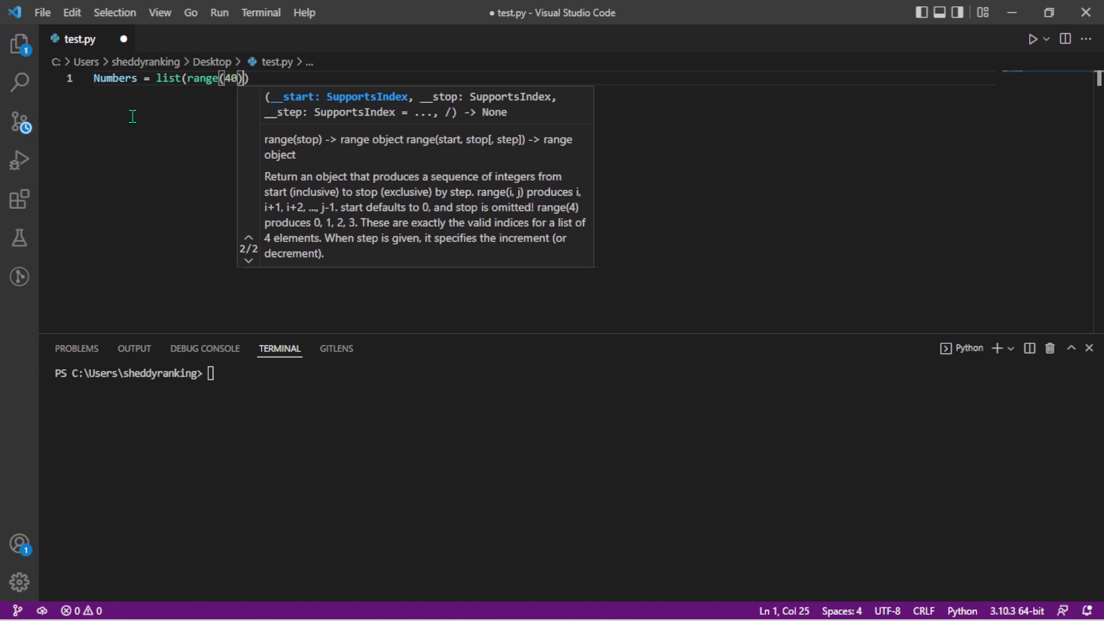
{"action": "key", "text": "Return"}
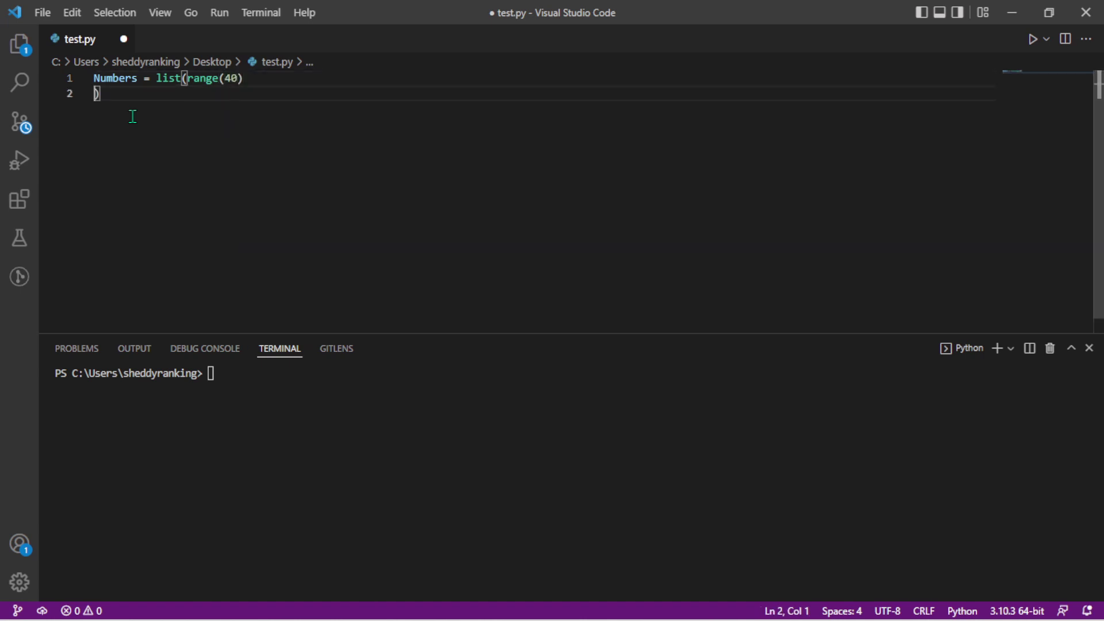
{"action": "key", "text": "BackSpace"}
{"action": "key", "text": "End"}
{"action": "key", "text": "Return"}
{"action": "key", "text": "Return"}
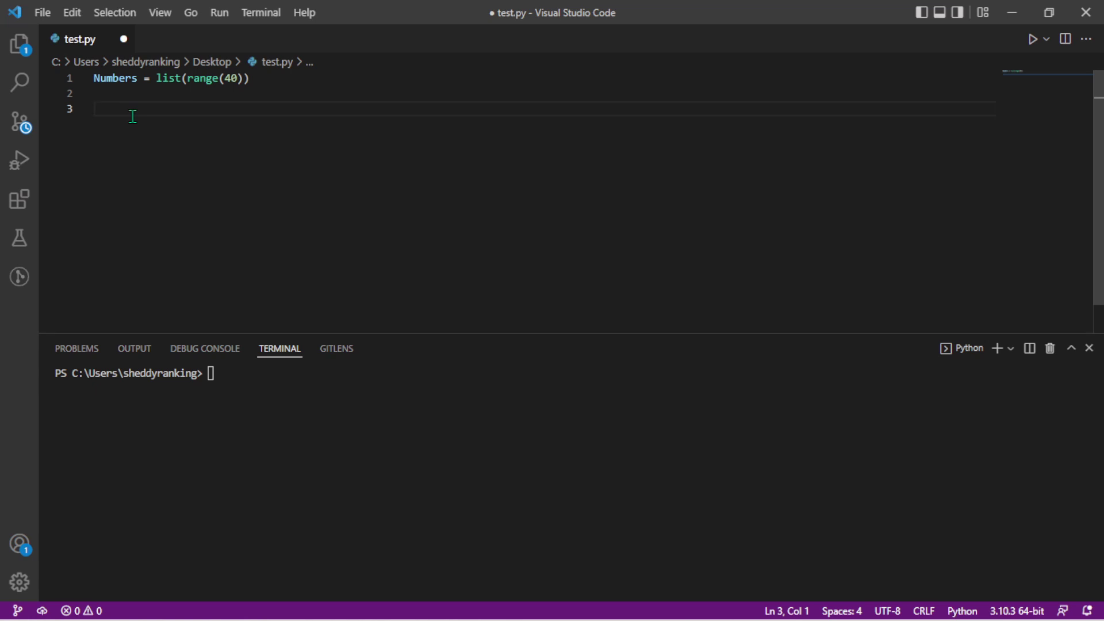
Add the statement Numbers[40] on line 3 to access index 40 of the list
{"action": "key", "text": "Caps_Lock"}
{"action": "type", "text": "N"}
{"action": "key", "text": "Caps_Lock"}
{"action": "type", "text": "um"}
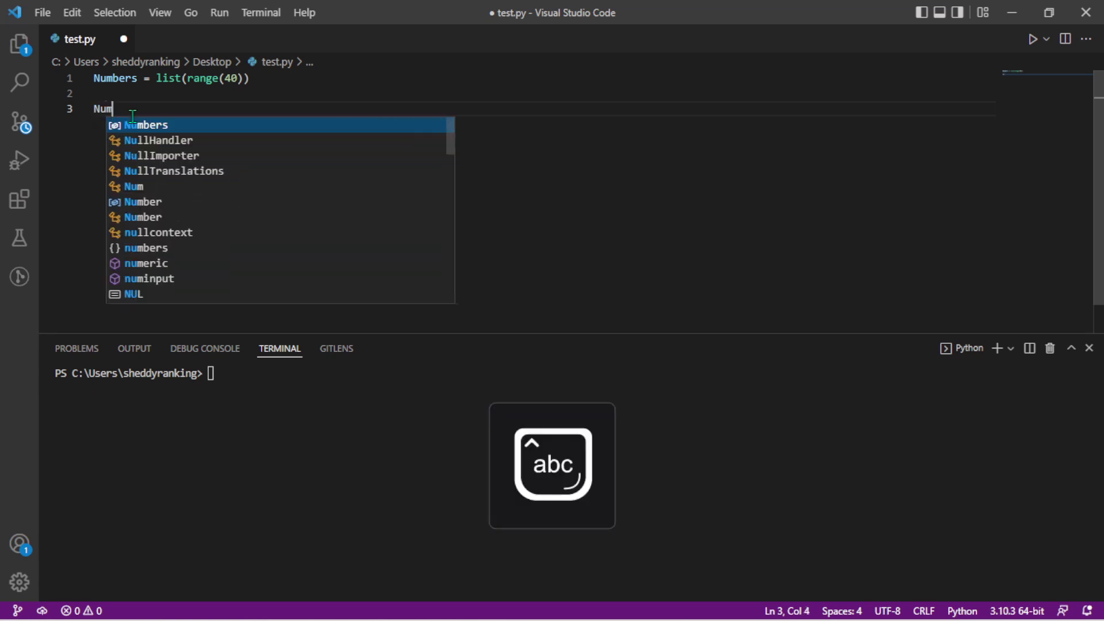
{"action": "type", "text": "ber"}
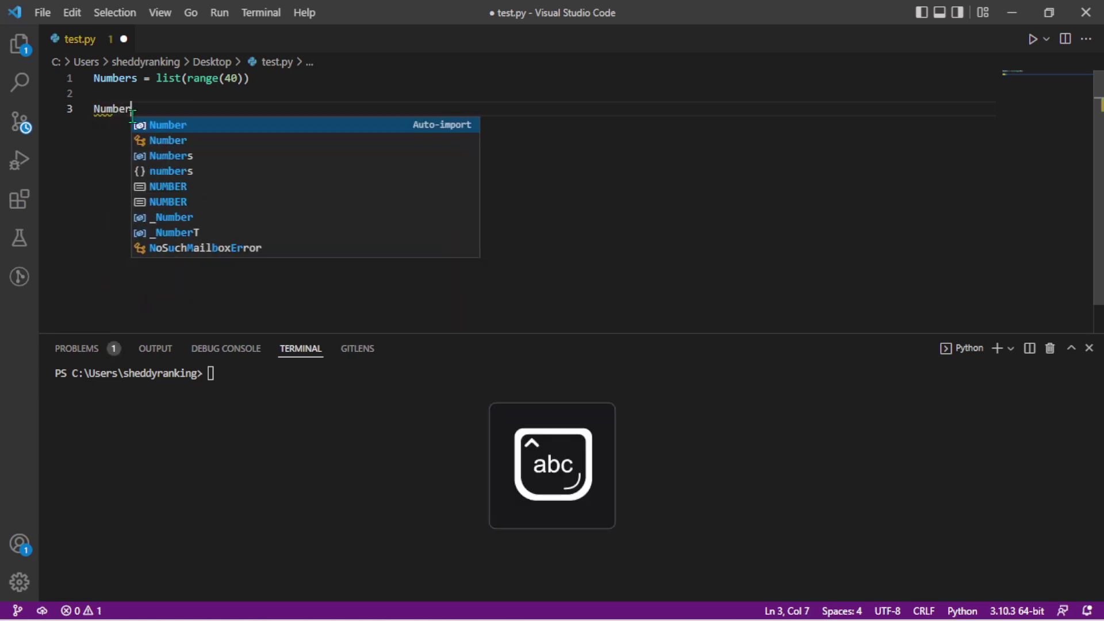
{"action": "type", "text": "s"}
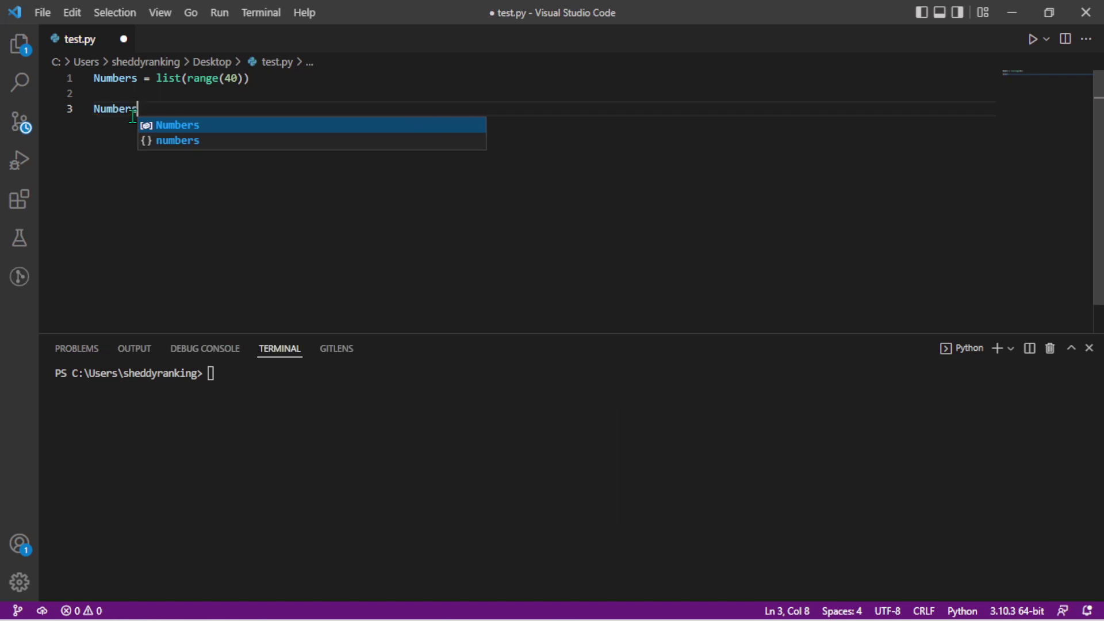
{"action": "type", "text": "[40]"}
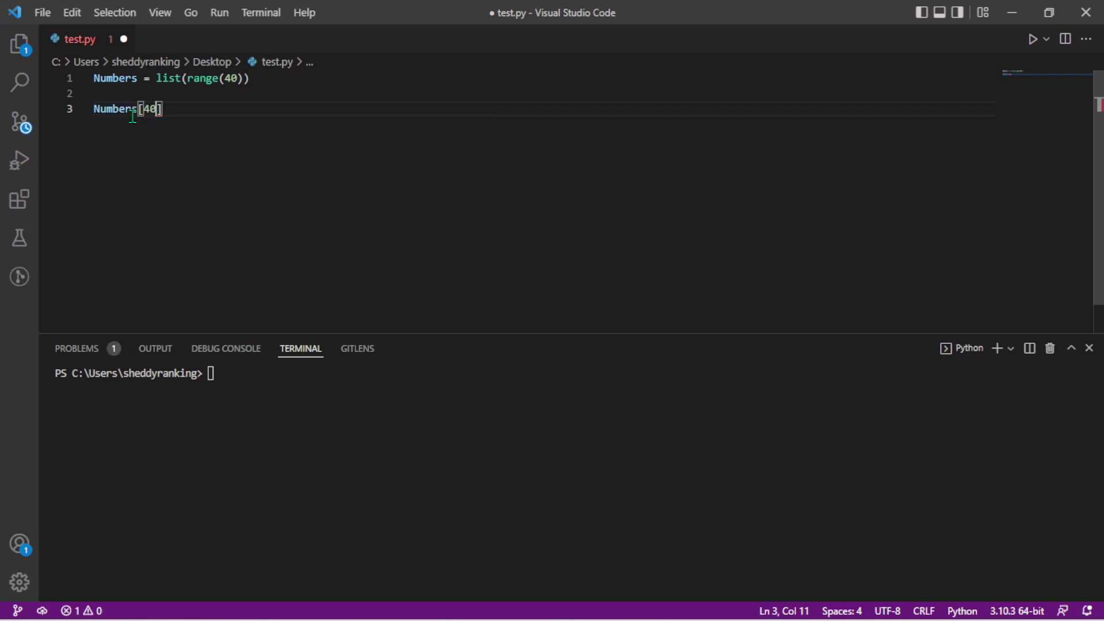
{"action": "key", "text": "Return"}
Save test.py and run the Python script in the terminal
{"action": "key", "text": "ctrl+s"}
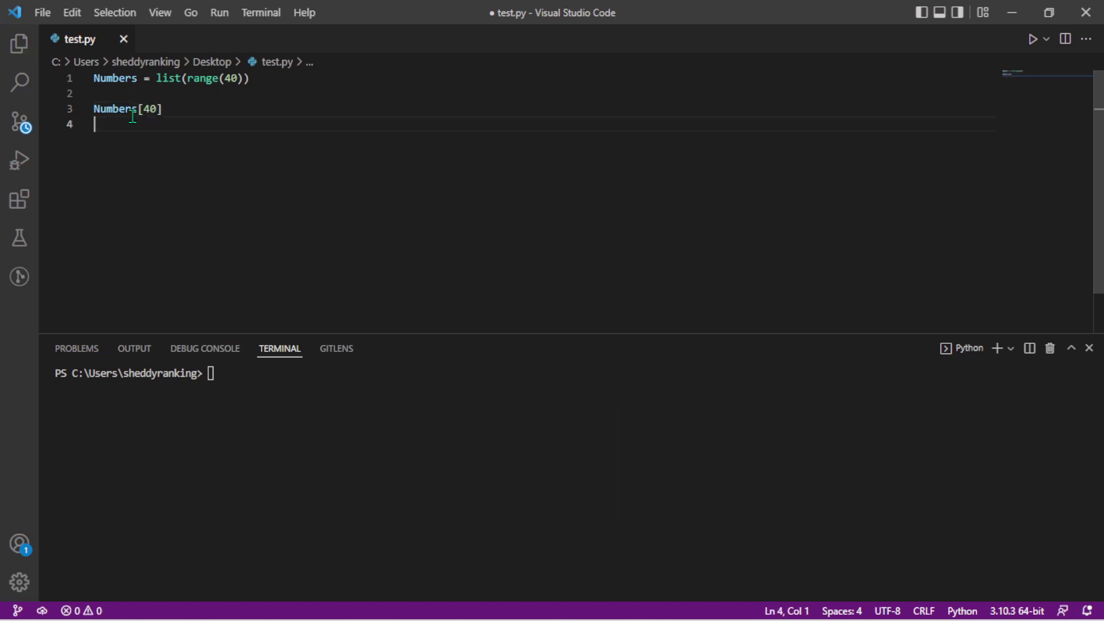
{"action": "left_click", "coordinate": [1033, 40]}
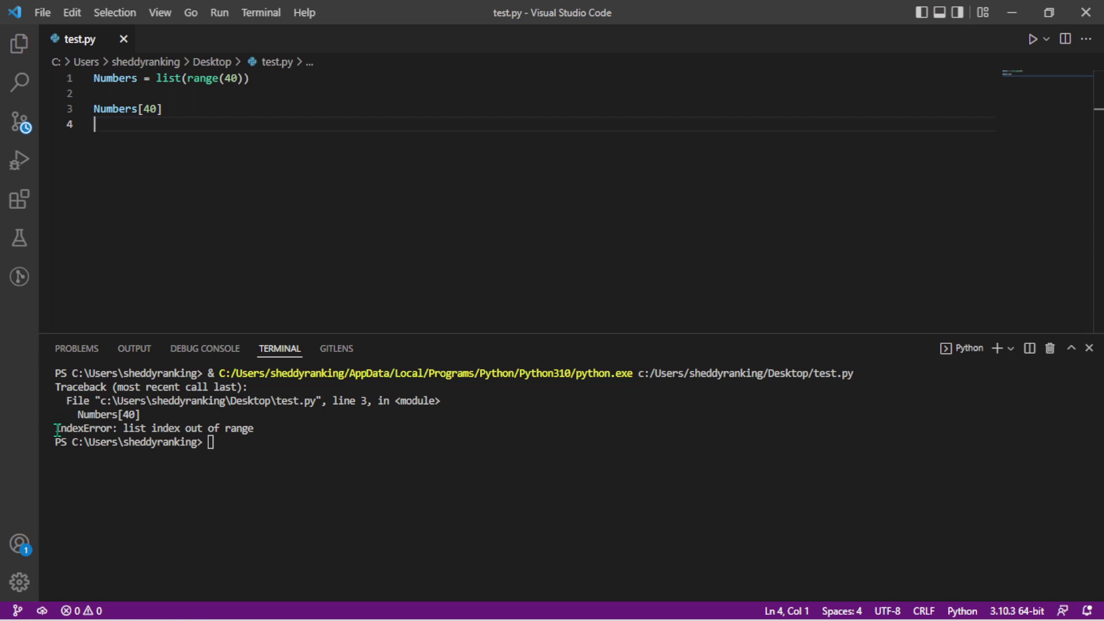
Transfer the error text "IndexError: list index out of range" from the Visual Studio Code terminal into the Stack Overflow question's Title
{"action": "left_click_drag", "start_coordinate": [57, 430], "coordinate": [318, 430]}
{"action": "left_click", "coordinate": [316, 428]}
{"action": "left_click", "coordinate": [618, 544]}
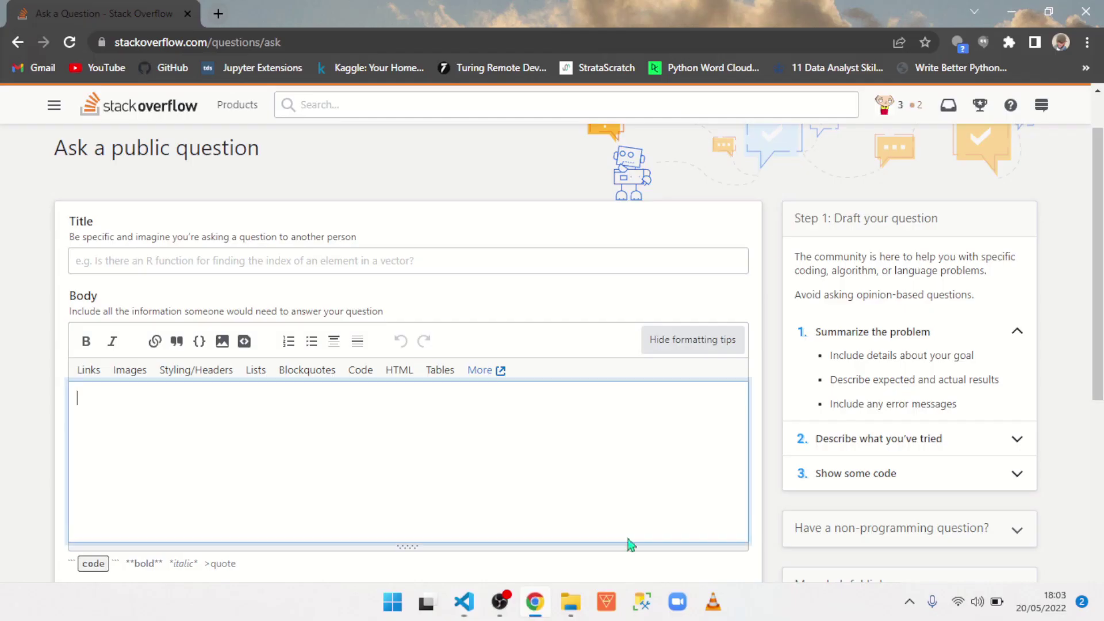
{"action": "left_click", "coordinate": [87, 263]}
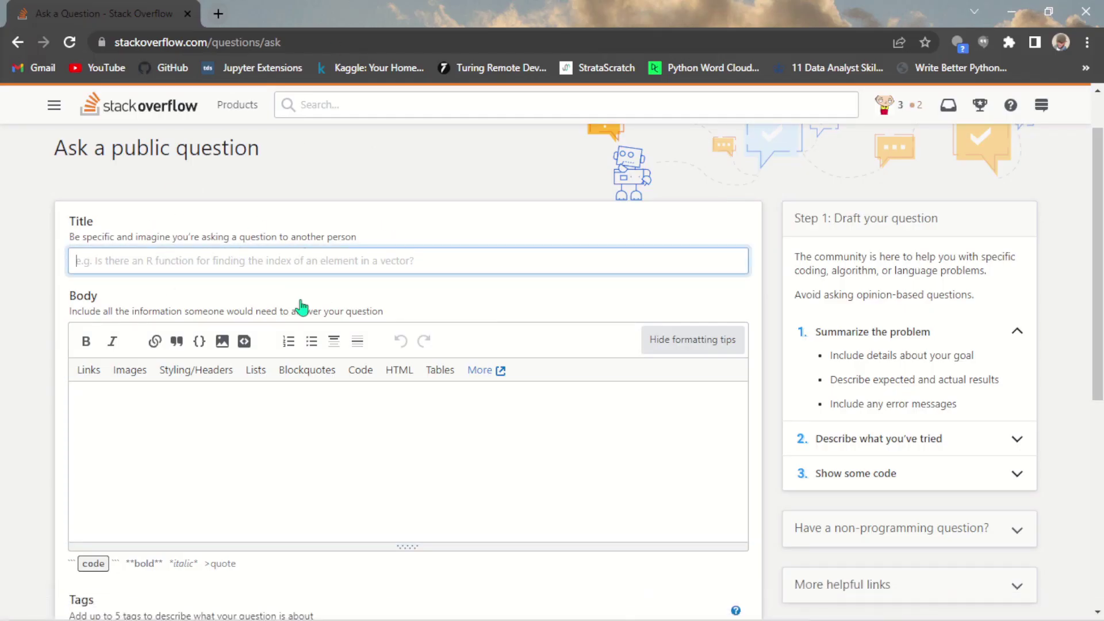
{"action": "mouse_move", "coordinate": [465, 619]}
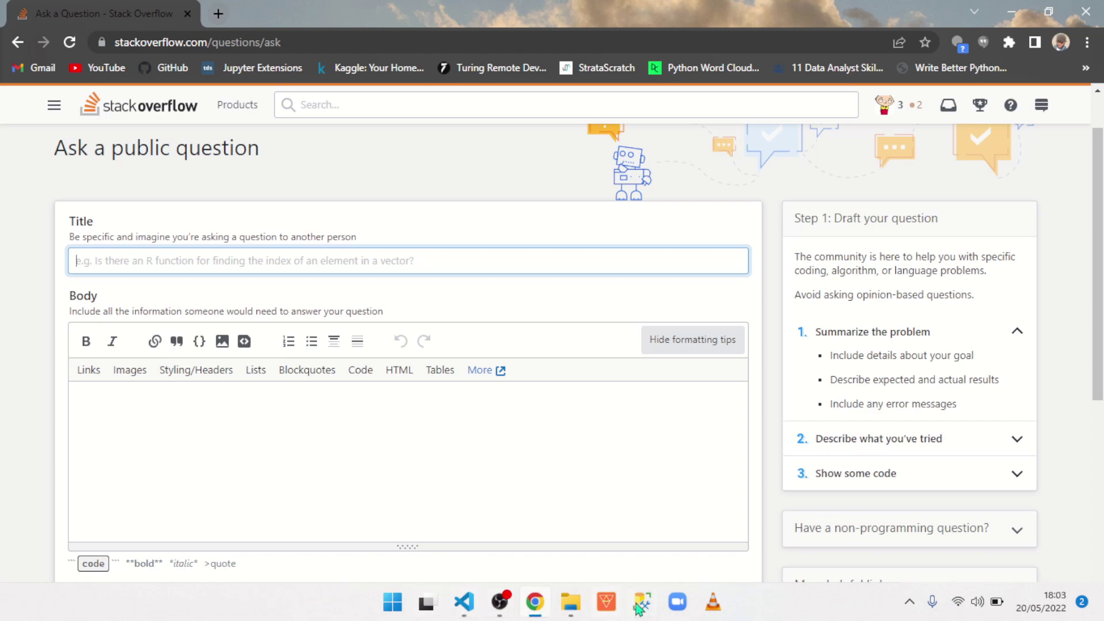
{"action": "left_click", "coordinate": [469, 607]}
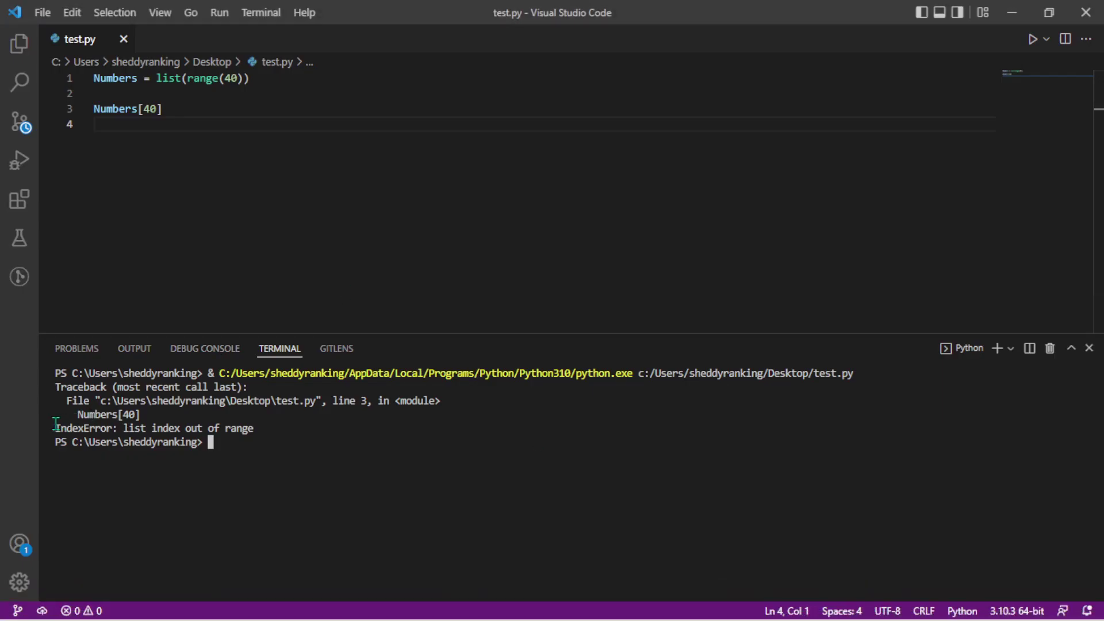
{"action": "left_click_drag", "start_coordinate": [56, 426], "coordinate": [269, 426]}
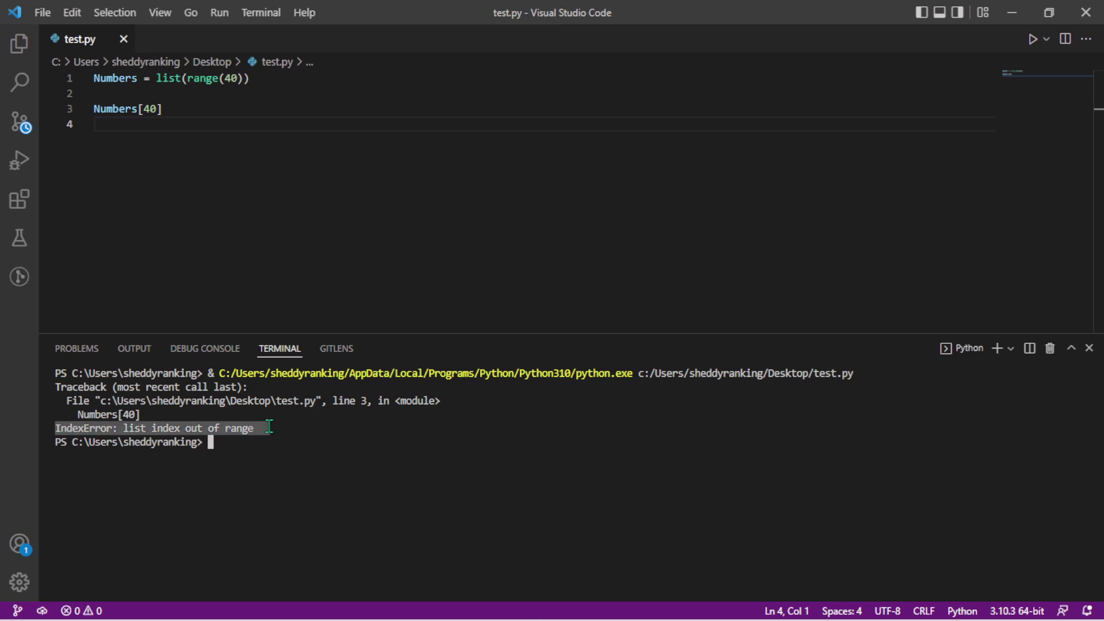
{"action": "left_click", "coordinate": [1012, 12]}
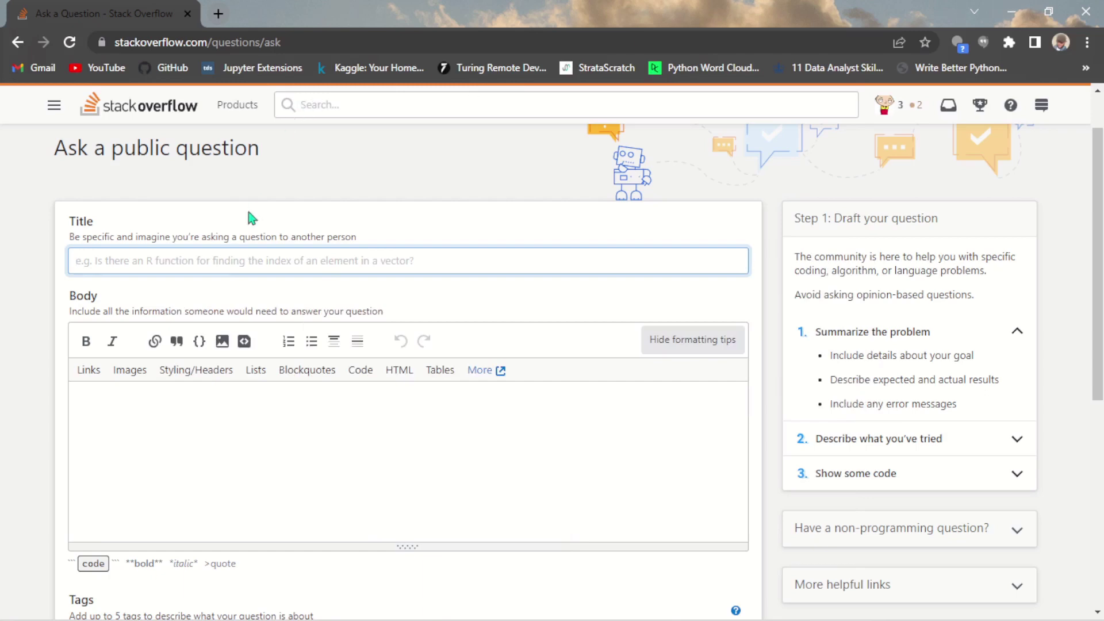
{"action": "type", "text": "IndexError: list index out of range"}
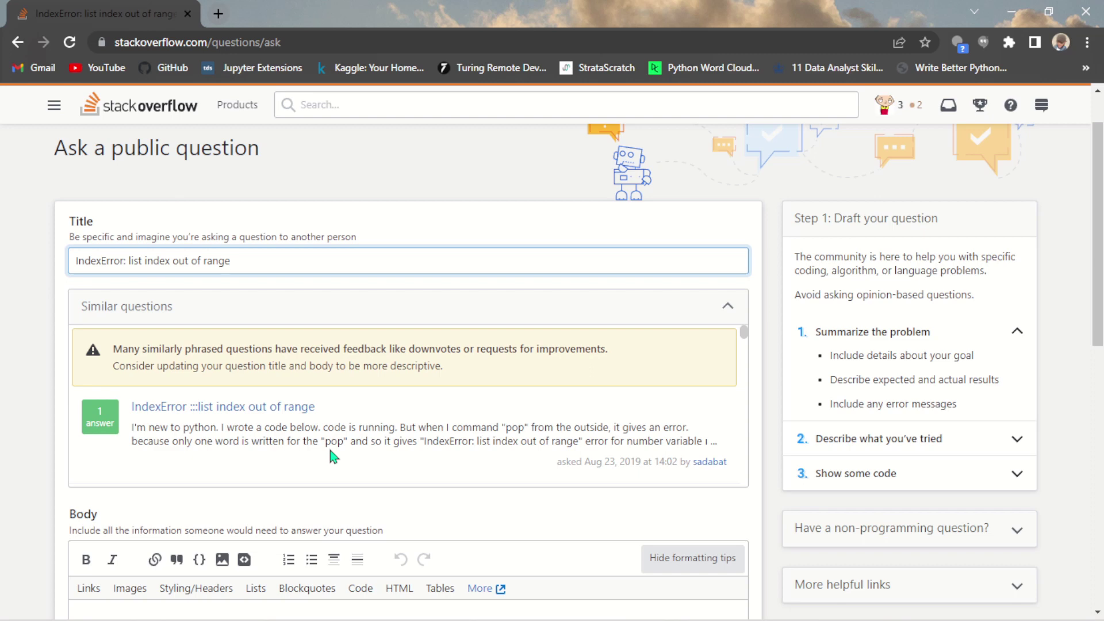
Add the word "got" and an opening single quote in front of IndexError in the question title
{"action": "key", "text": "Left"}
{"action": "key", "text": "Left"}
{"action": "key", "text": "Left"}
{"action": "key", "text": "Left"}
{"action": "key", "text": "Left"}
{"action": "key", "text": "Left"}
{"action": "key", "text": "Left"}
{"action": "key", "text": "Left"}
{"action": "key", "text": "Left"}
{"action": "key", "text": "Left"}
{"action": "key", "text": "Left"}
{"action": "key", "text": "Left"}
{"action": "key", "text": "Left"}
{"action": "key", "text": "Left"}
{"action": "key", "text": "Left"}
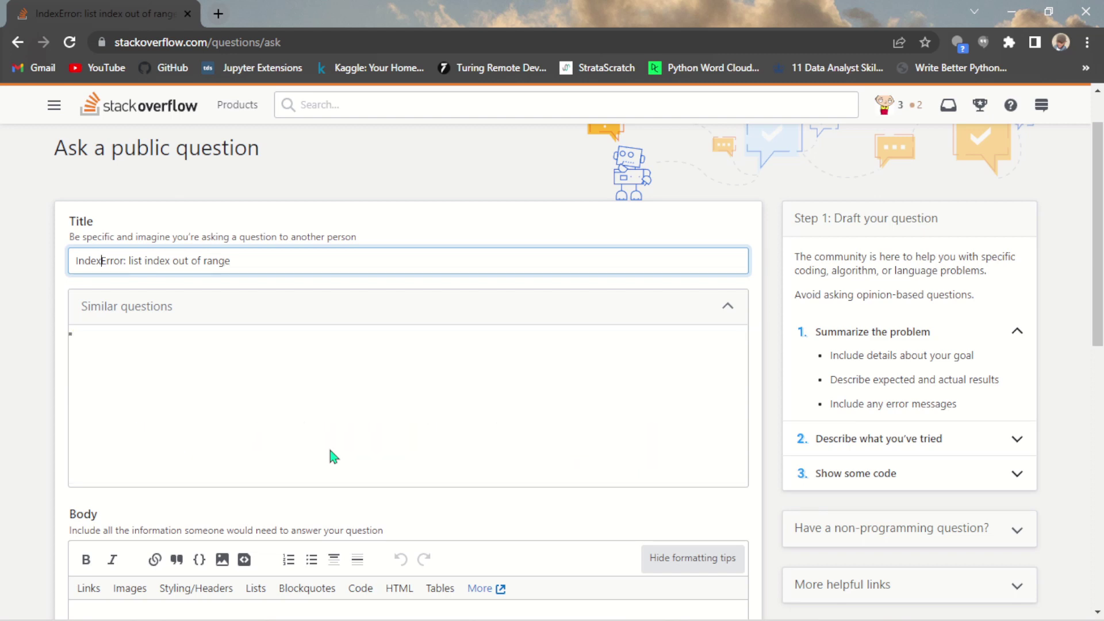
{"action": "type", "text": "got"}
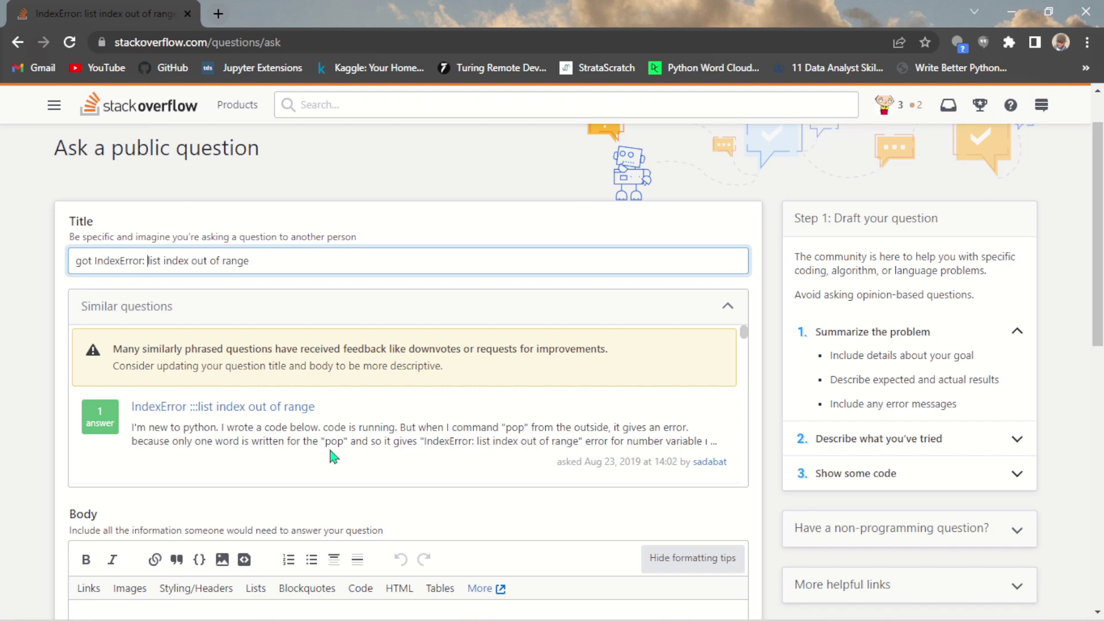
{"action": "key", "text": "End"}
{"action": "left_click", "coordinate": [94, 263]}
{"action": "type", "text": "'"}
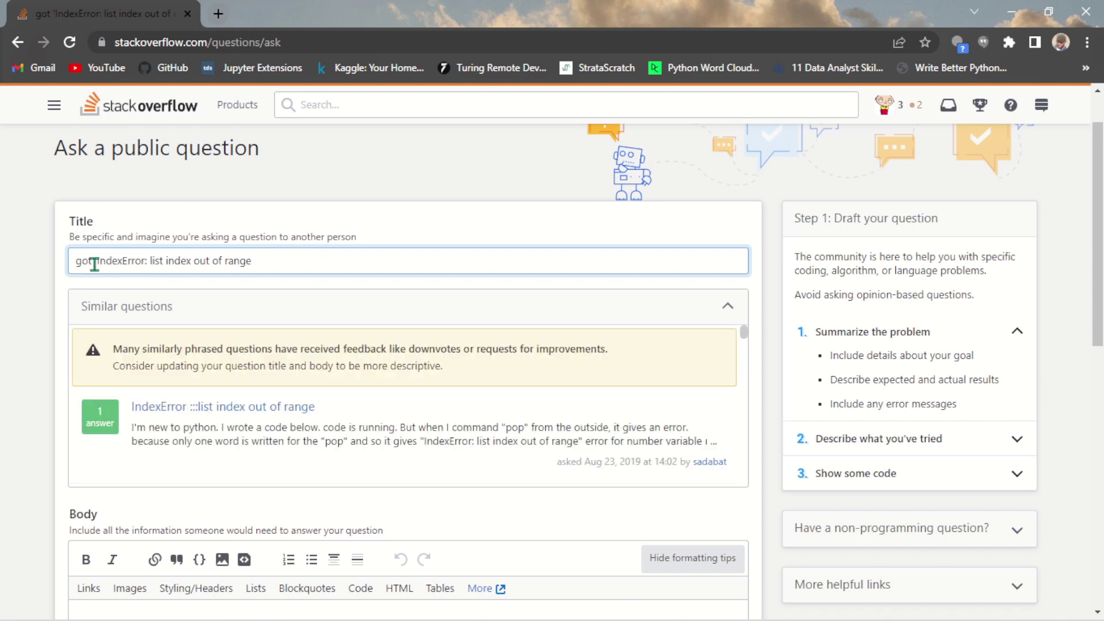
Try ending the title with a closing single quote and the words "and code see", and remove that addition again
{"action": "key", "text": "ctrl+Right"}
{"action": "key", "text": "ctrl+Right"}
{"action": "key", "text": "ctrl+Right"}
{"action": "key", "text": "Right"}
{"action": "key", "text": "Right"}
{"action": "key", "text": "Right"}
{"action": "key", "text": "Right"}
{"action": "key", "text": "Right"}
{"action": "key", "text": "Right"}
{"action": "key", "text": "Right"}
{"action": "key", "text": "Right"}
{"action": "key", "text": "Right"}
{"action": "type", "text": "' and"}
{"action": "type", "text": " and"}
{"action": "key", "text": "BackSpace"}
{"action": "key", "text": "BackSpace"}
{"action": "key", "text": "BackSpace"}
{"action": "type", "text": "code "}
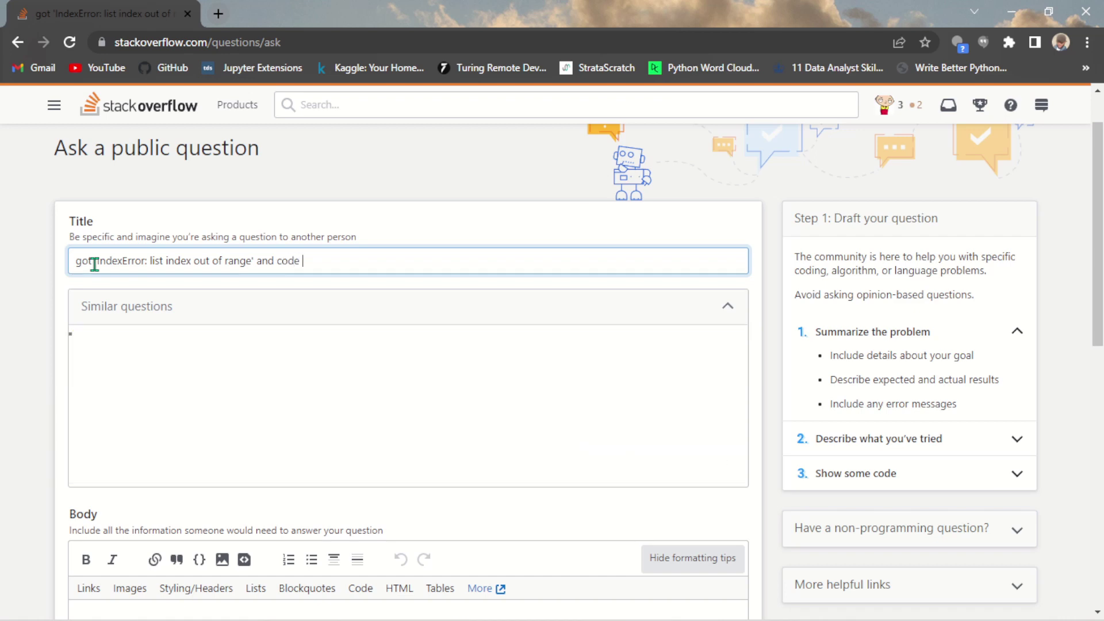
{"action": "type", "text": "sued"}
{"action": "key", "text": "BackSpace"}
{"action": "key", "text": "BackSpace"}
{"action": "key", "text": "BackSpace"}
{"action": "key", "text": "BackSpace"}
{"action": "key", "text": "BackSpace"}
{"action": "key", "text": "BackSpace"}
{"action": "key", "text": "BackSpace"}
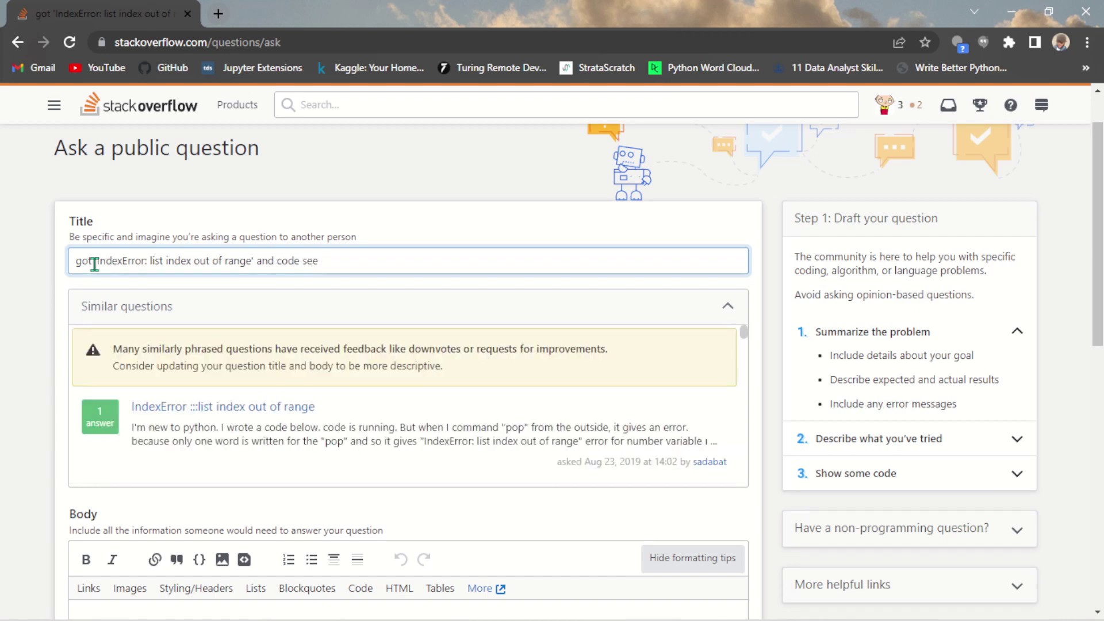
{"action": "key", "text": "BackSpace"}
{"action": "key", "text": "BackSpace"}
{"action": "key", "text": "BackSpace"}
{"action": "key", "text": "BackSpace"}
{"action": "key", "text": "BackSpace"}
{"action": "key", "text": "BackSpace"}
{"action": "key", "text": "BackSpace"}
{"action": "key", "text": "BackSpace"}
Replace the word "got" at the start of the title with "list return"
{"action": "left_click", "coordinate": [94, 265]}
{"action": "key", "text": "BackSpace"}
{"action": "key", "text": "BackSpace"}
{"action": "key", "text": "BackSpace"}
{"action": "key", "text": "BackSpace"}
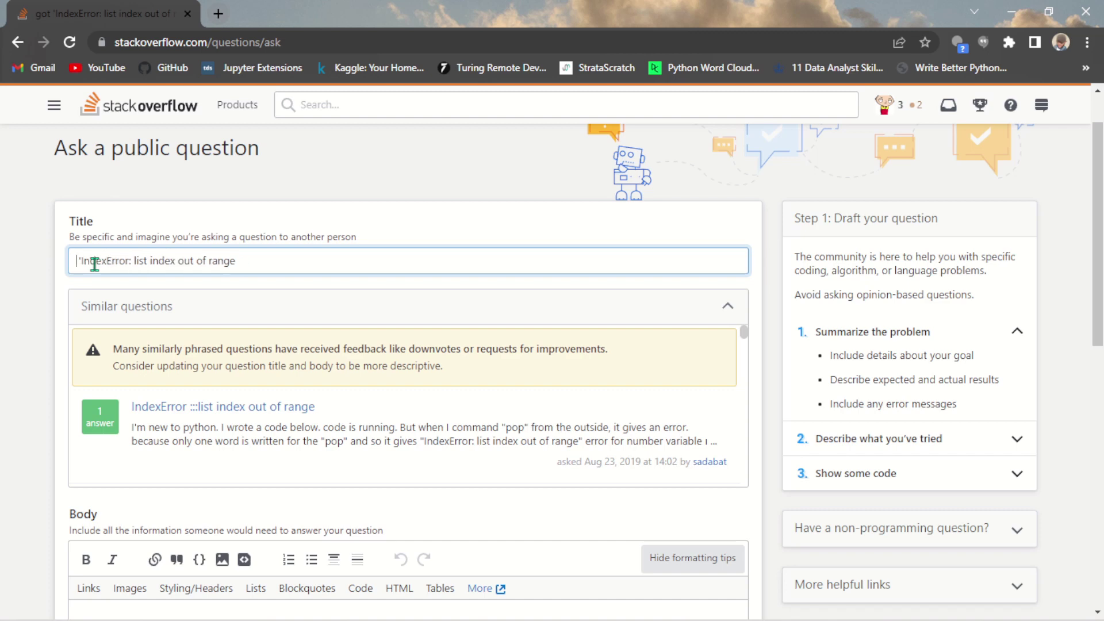
{"action": "key", "text": "Delete"}
{"action": "type", "text": "list get "}
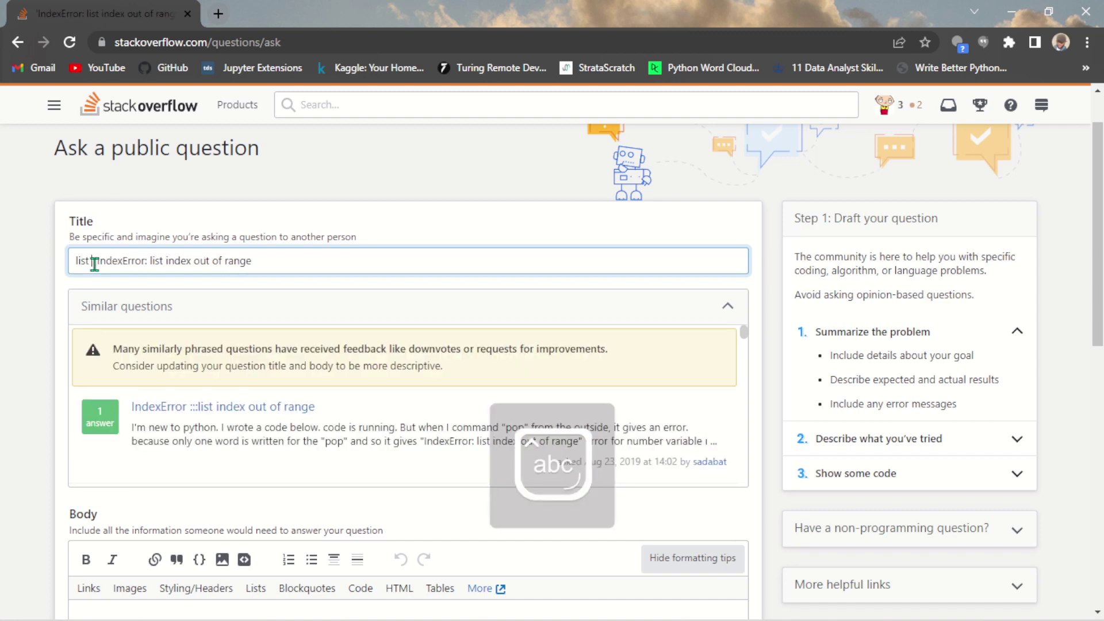
{"action": "type", "text": "'"}
{"action": "key", "text": "Left"}
{"action": "type", "text": "get"}
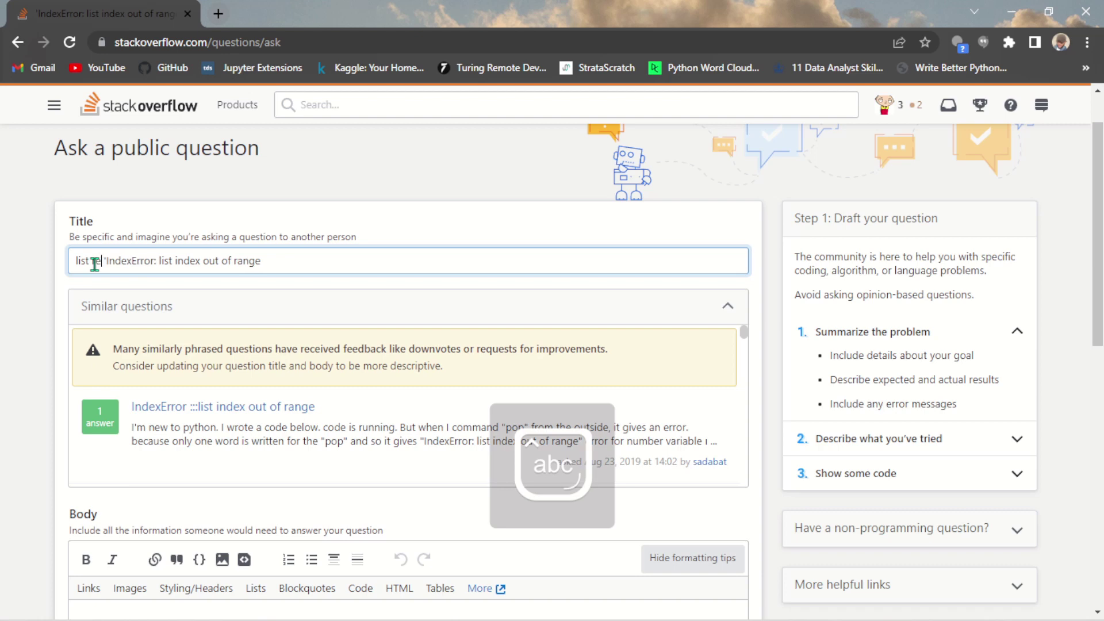
{"action": "key", "text": "BackSpace"}
{"action": "key", "text": "BackSpace"}
{"action": "key", "text": "BackSpace"}
{"action": "key", "text": "BackSpace"}
{"action": "type", "text": "return"}
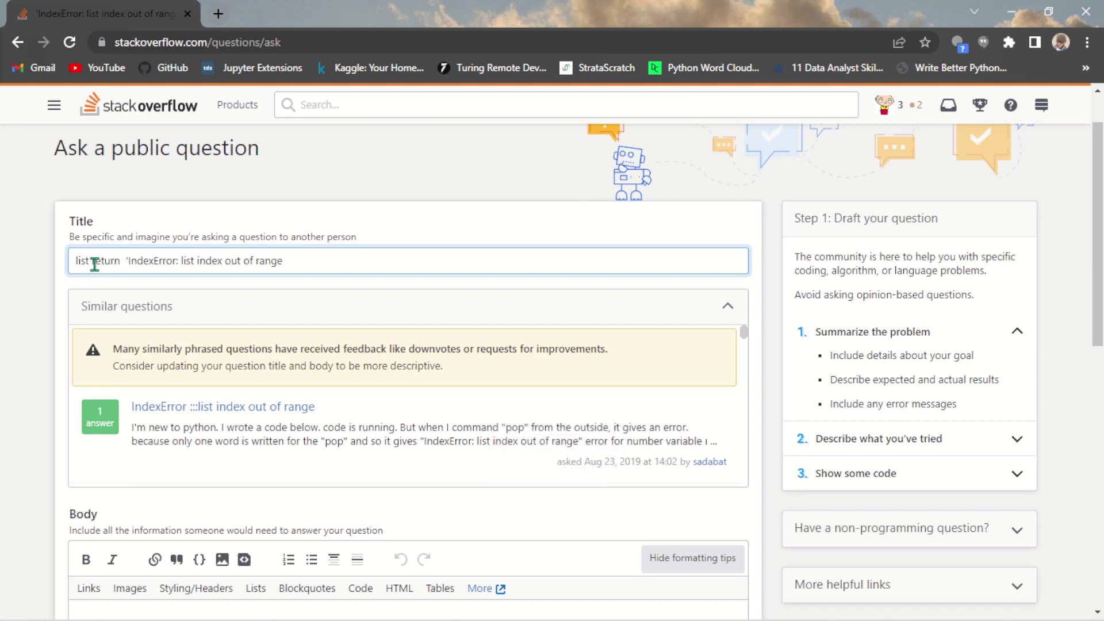
Remove the extra space between "return" and the opening quote of IndexError in the title
{"action": "key", "text": "Right"}
{"action": "key", "text": "Right"}
{"action": "key", "text": "Right"}
{"action": "key", "text": "Right"}
{"action": "key", "text": "Right"}
{"action": "key", "text": "Right"}
{"action": "key", "text": "Right"}
{"action": "key", "text": "Right"}
{"action": "left_click", "coordinate": [130, 262]}
{"action": "key", "text": "BackSpace"}
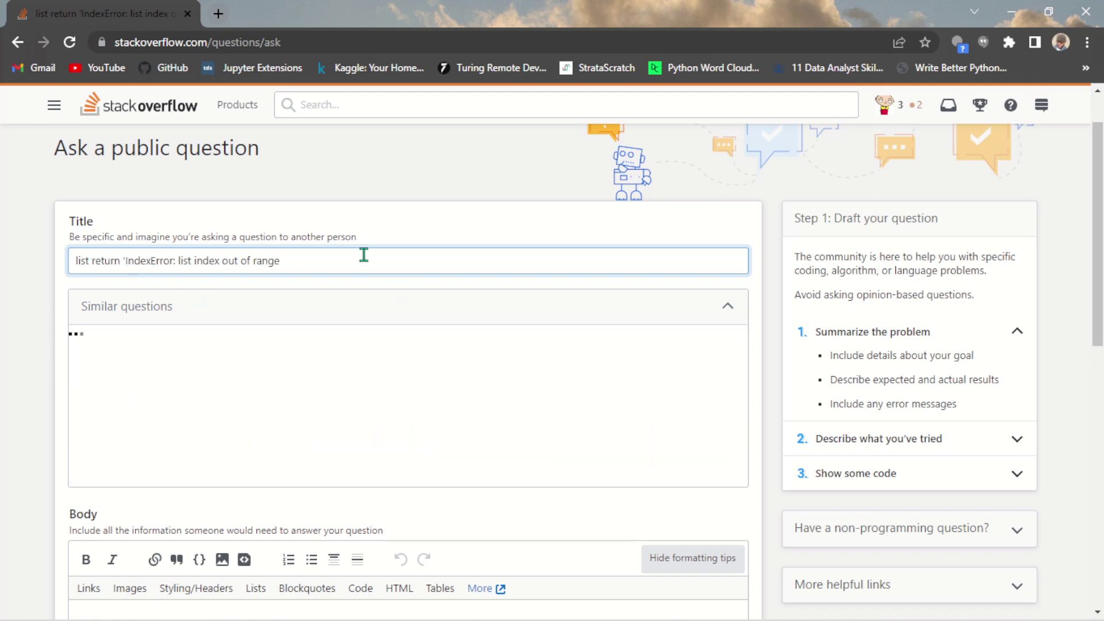
Start adding an image to the question's Body and browse the Screenshots folder to the last file, Screenshot (199)
{"action": "scroll", "coordinate": [409, 368], "scroll_direction": "down", "scroll_amount": 5}
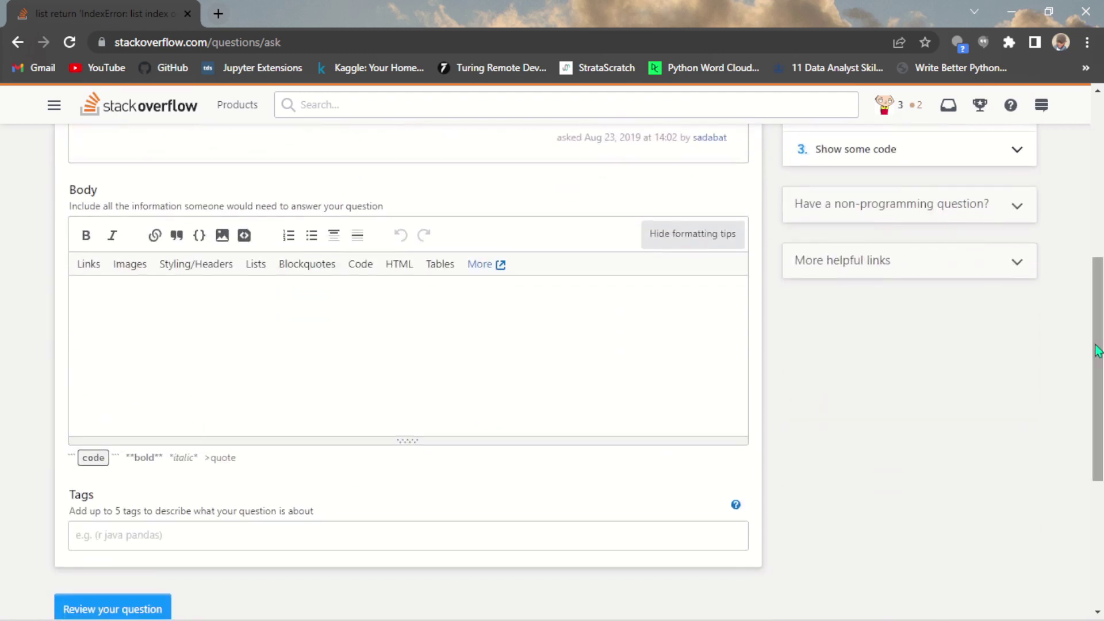
{"action": "left_click", "coordinate": [212, 341]}
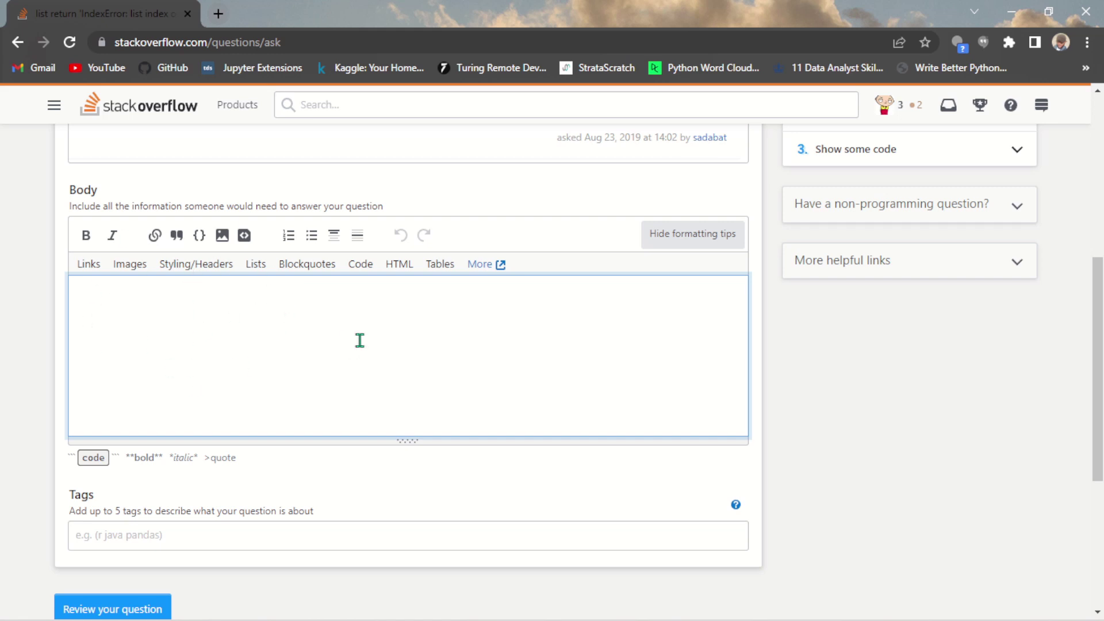
{"action": "left_click", "coordinate": [465, 611]}
{"action": "left_click_drag", "start_coordinate": [1098, 368], "coordinate": [1098, 235]}
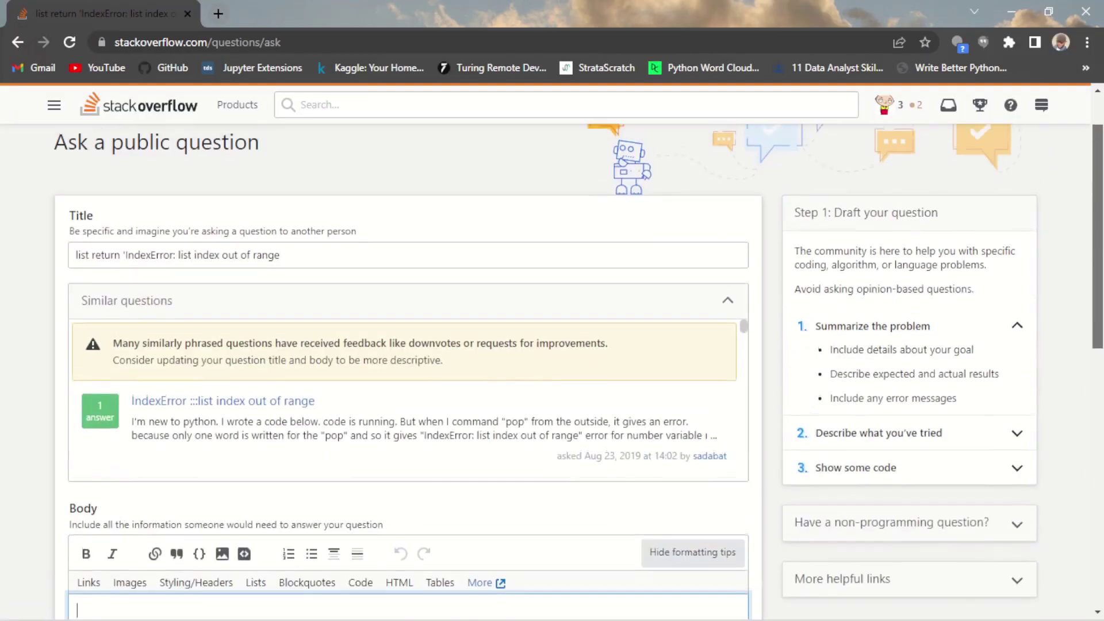
{"action": "scroll", "coordinate": [77, 176], "scroll_direction": "down", "scroll_amount": 2}
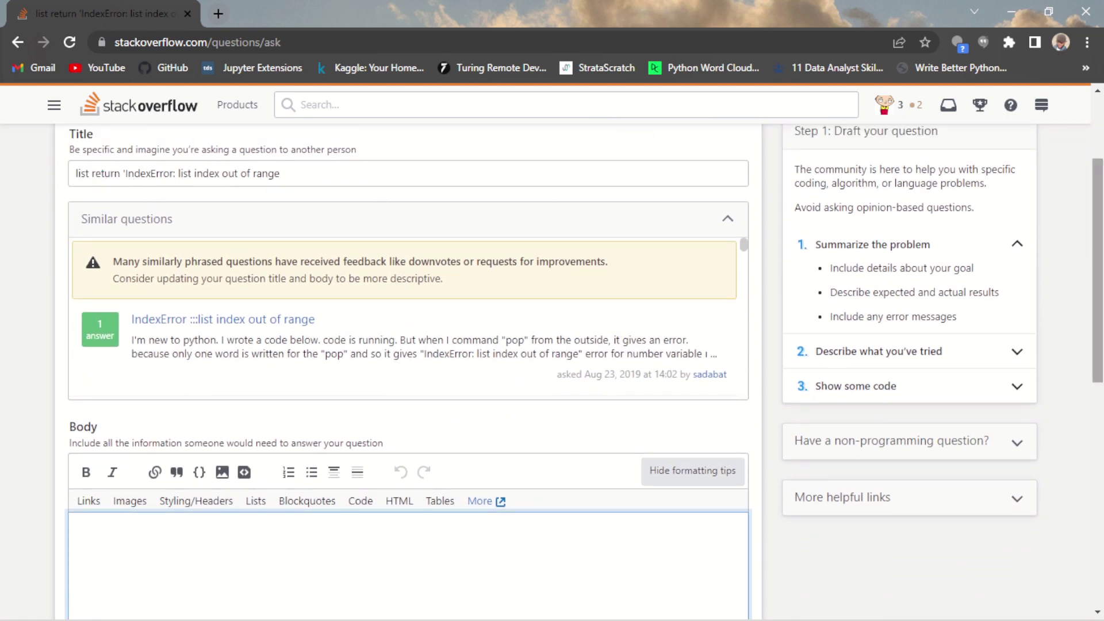
{"action": "left_click_drag", "start_coordinate": [1098, 271], "coordinate": [1098, 330]}
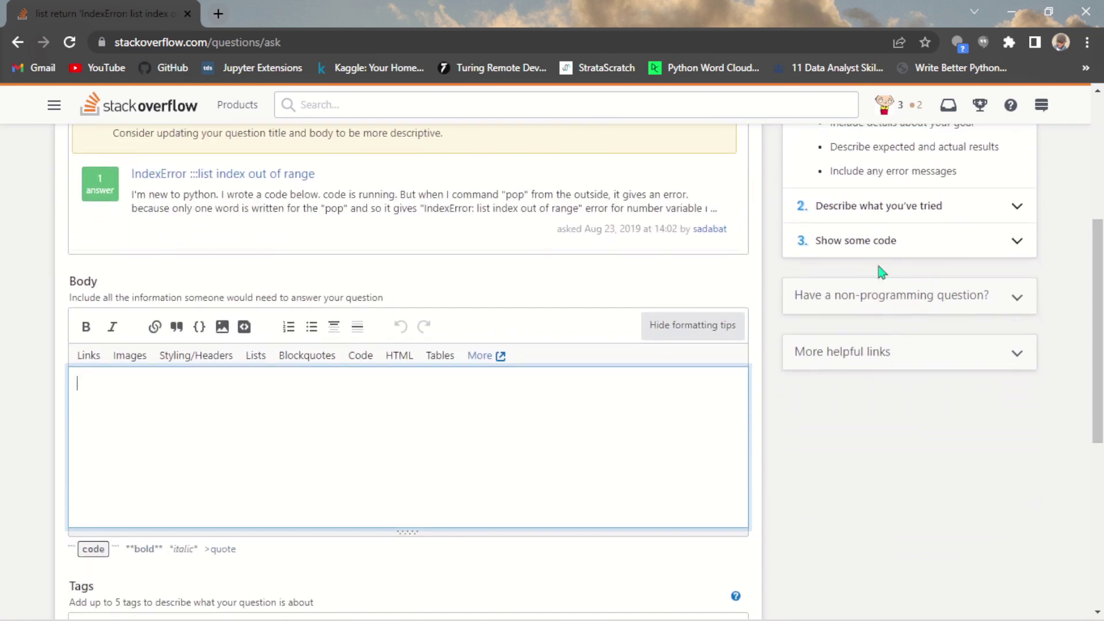
{"action": "left_click", "coordinate": [112, 388]}
{"action": "left_click", "coordinate": [222, 328]}
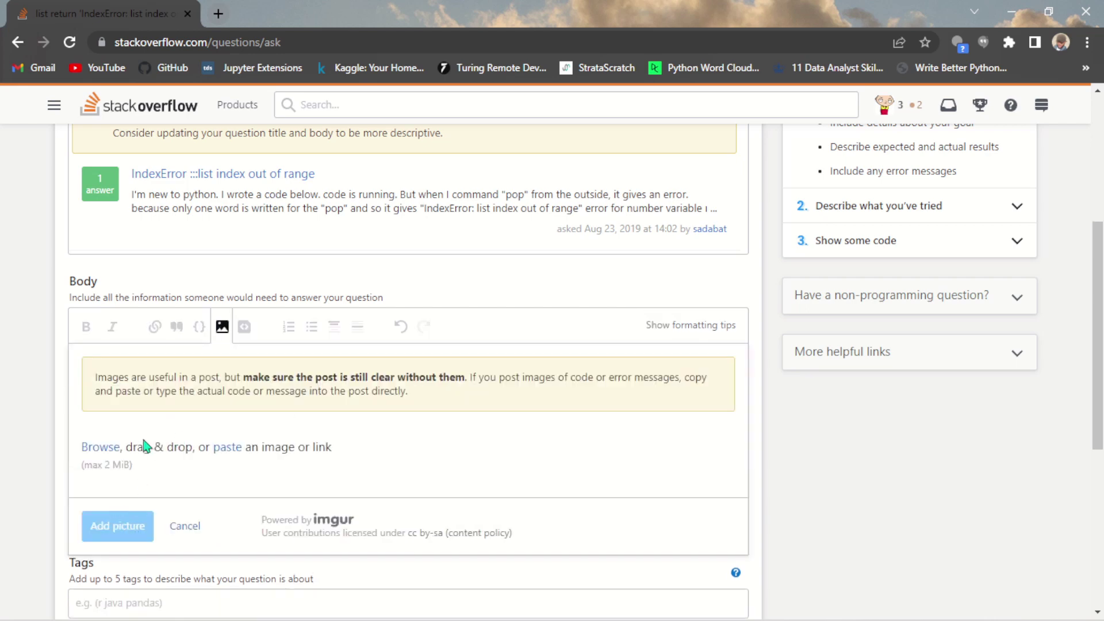
{"action": "left_click", "coordinate": [103, 450]}
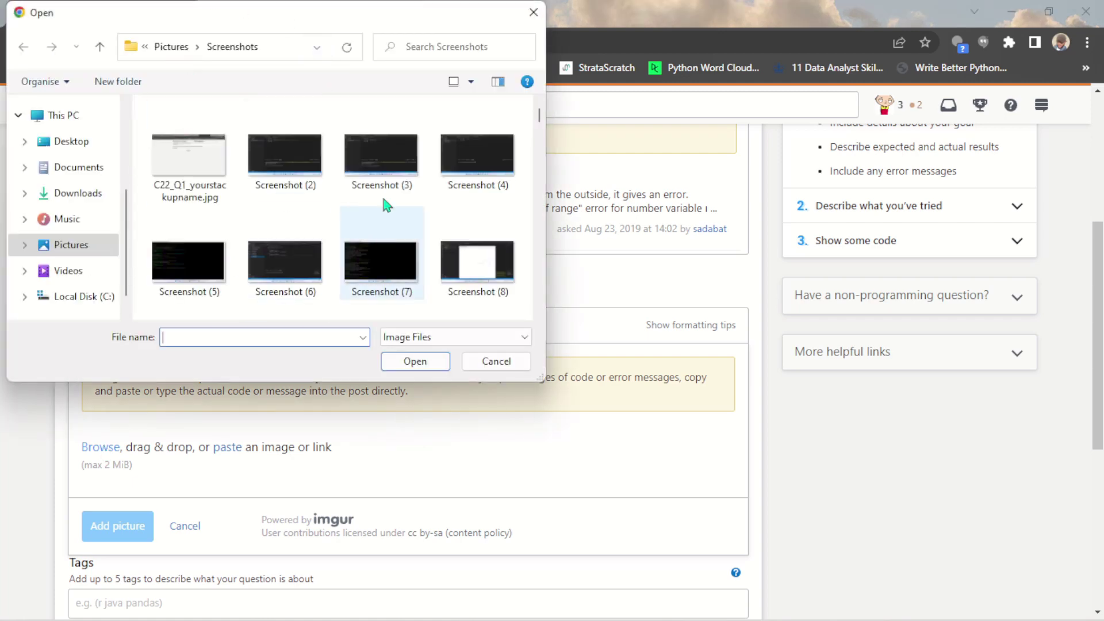
{"action": "left_click_drag", "start_coordinate": [539, 115], "coordinate": [533, 314]}
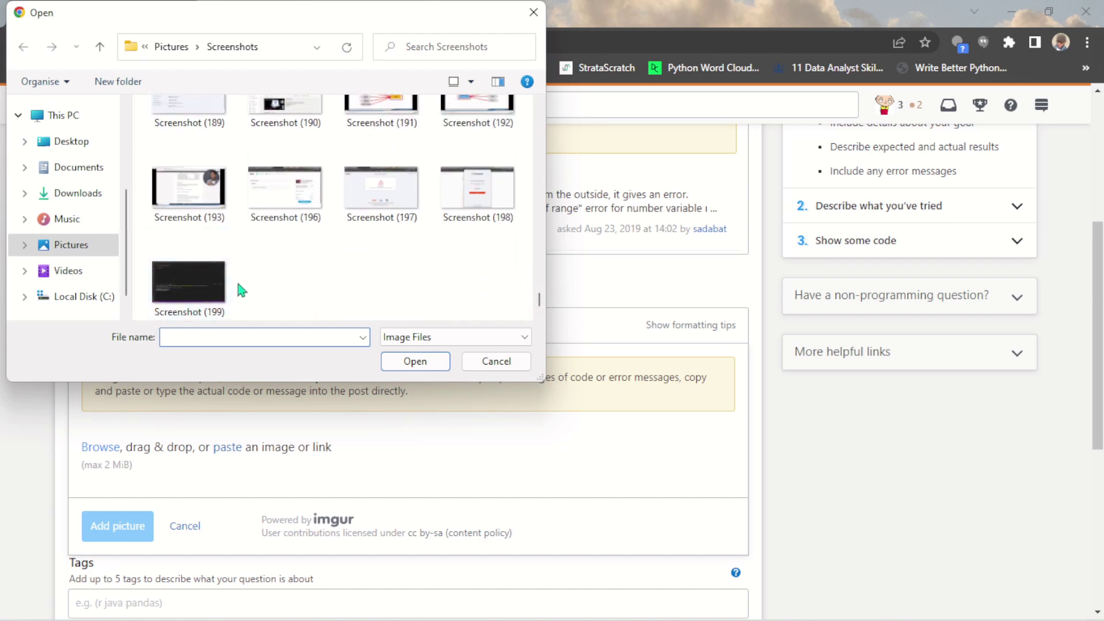
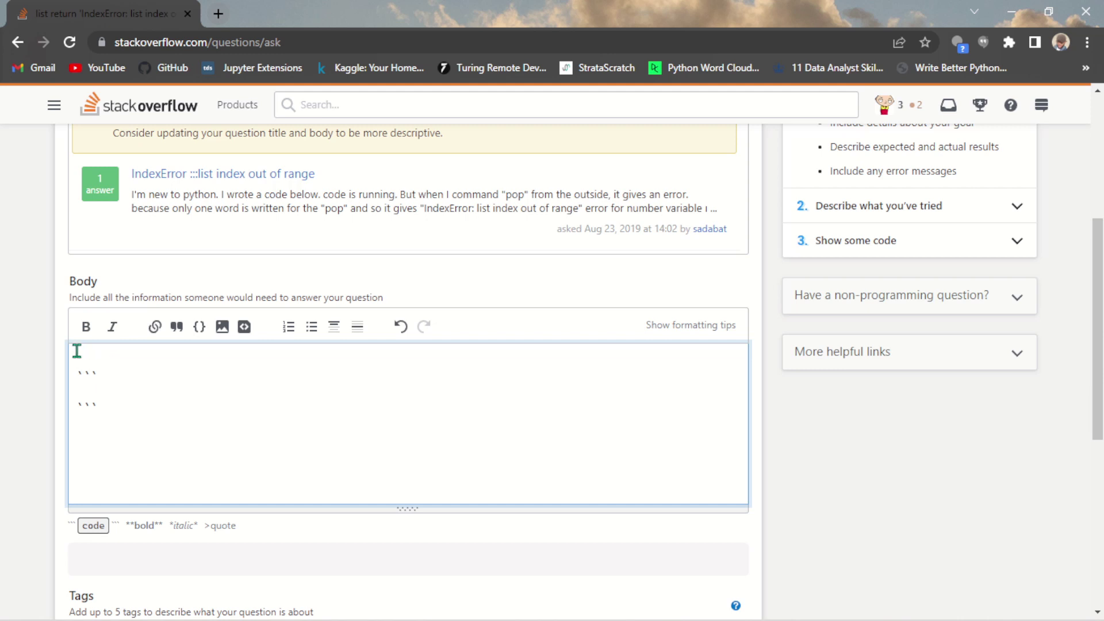
Write the introductory line "This is the code" above the empty code block in the question's Body
{"action": "key", "text": "Caps_Lock"}
{"action": "type", "text": "T"}
{"action": "key", "text": "Caps_Lock"}
{"action": "type", "text": "h"}
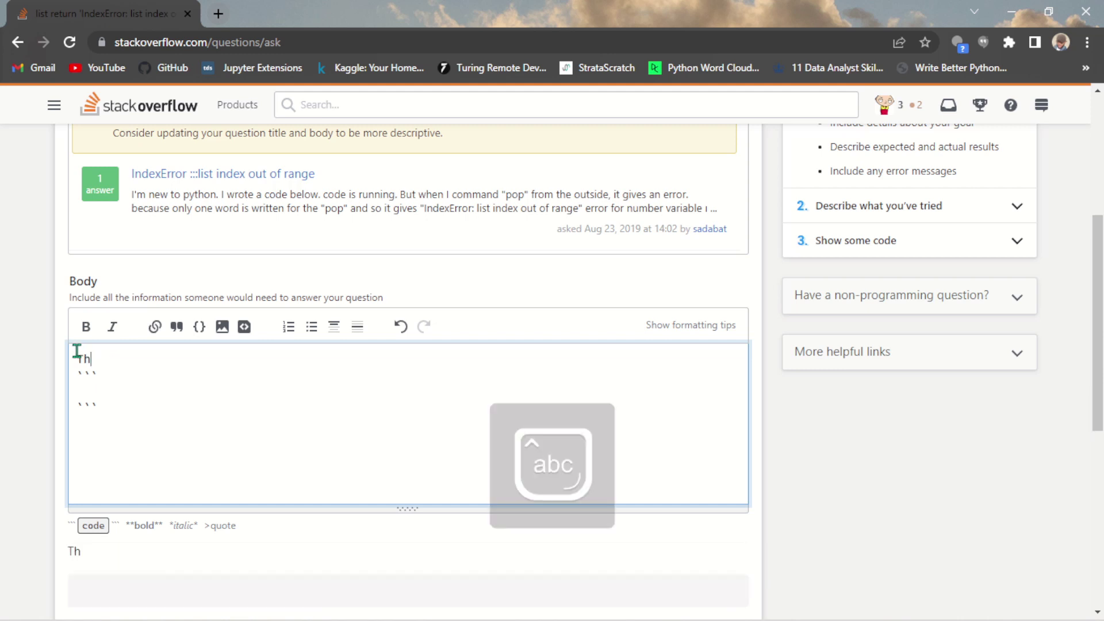
{"action": "type", "text": "is ss ==="}
{"action": "key", "text": "BackSpace"}
{"action": "key", "text": "BackSpace"}
{"action": "key", "text": "BackSpace"}
{"action": "key", "text": "BackSpace"}
{"action": "type", "text": "is"}
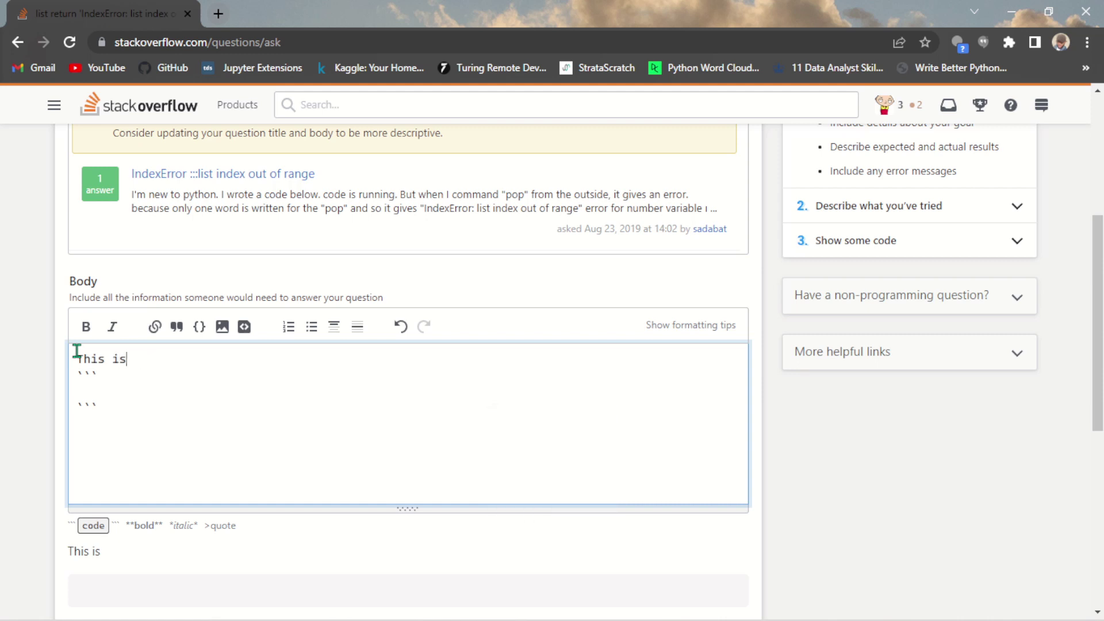
{"action": "type", "text": " the codee"}
{"action": "key", "text": "BackSpace"}
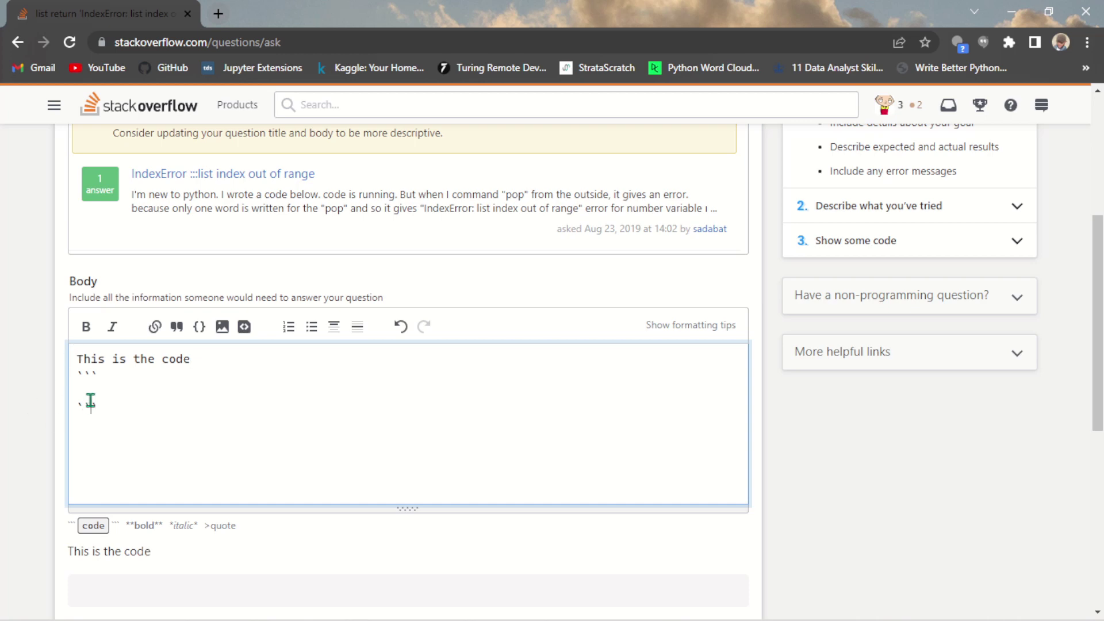
Copy the code on lines 1 to 3 of test.py in Visual Studio Code and paste it inside the Stack Overflow question's code block
{"action": "mouse_move", "coordinate": [366, 619]}
{"action": "left_click", "coordinate": [464, 602]}
{"action": "left_click_drag", "start_coordinate": [208, 105], "coordinate": [85, 80]}
{"action": "key", "text": "ctrl+c"}
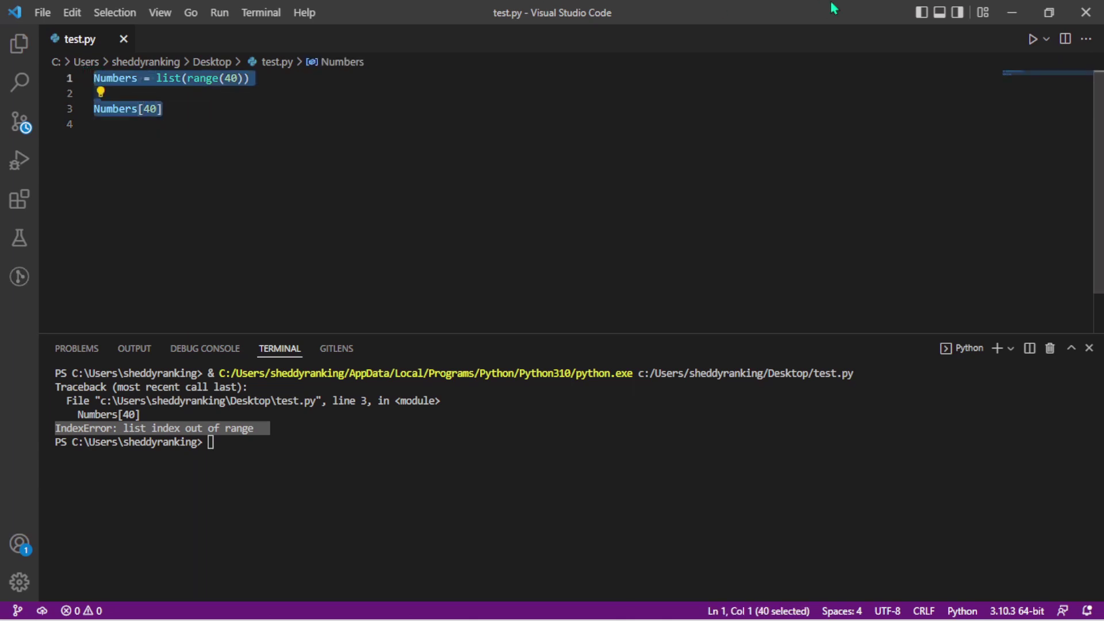
{"action": "left_click", "coordinate": [1012, 12]}
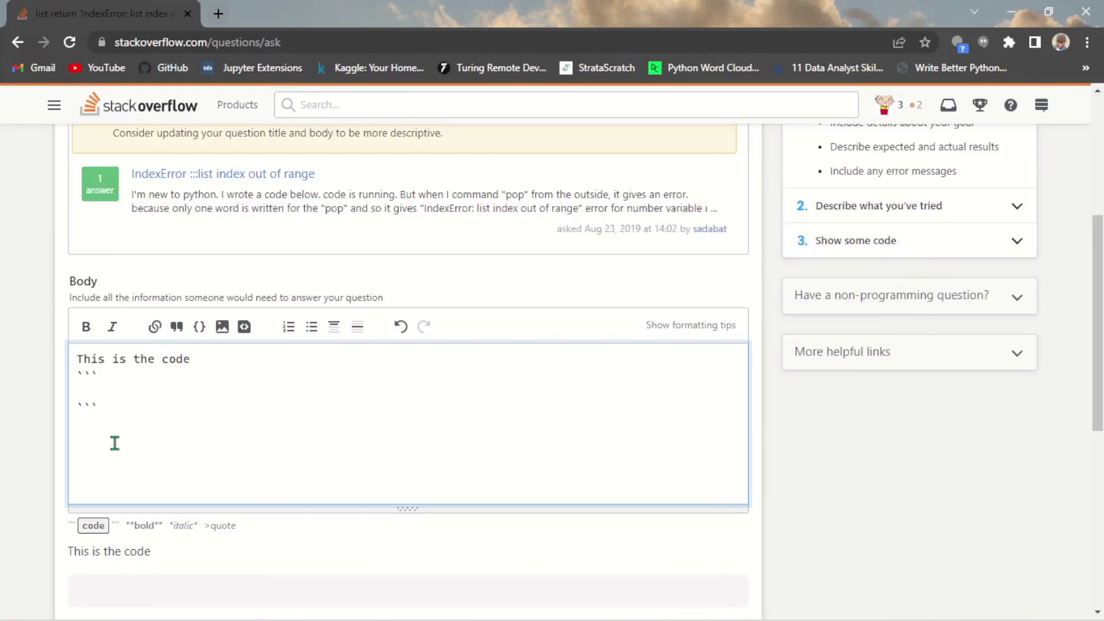
{"action": "left_click", "coordinate": [84, 386]}
{"action": "key", "text": "ctrl+v"}
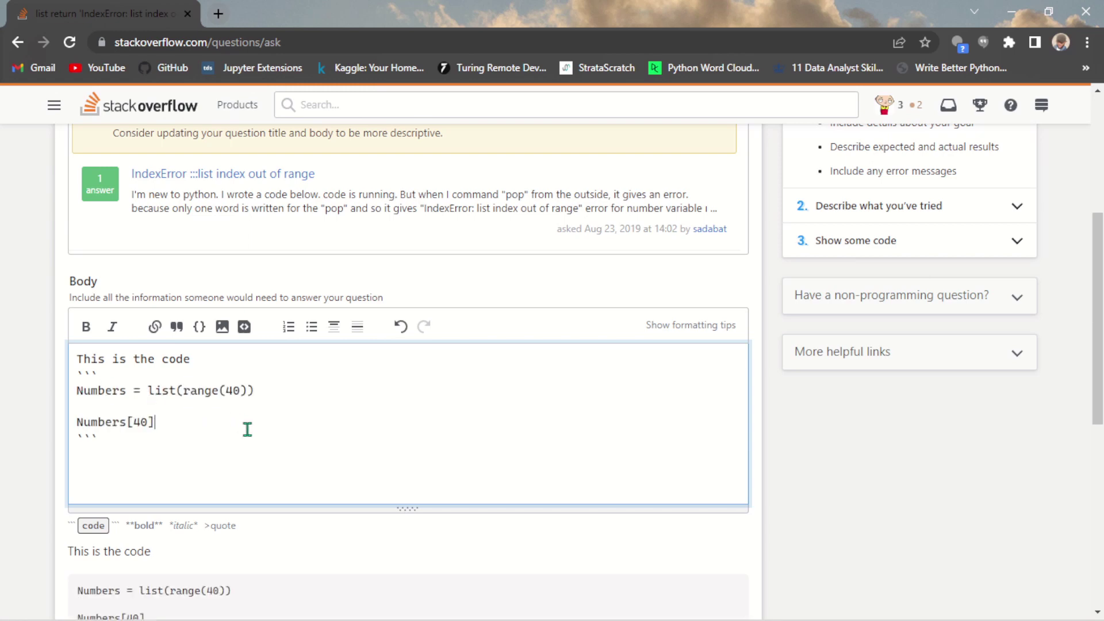
Check how the introductory line and the code block are rendered in the preview below the Body
{"action": "left_click_drag", "start_coordinate": [1100, 304], "coordinate": [1101, 386]}
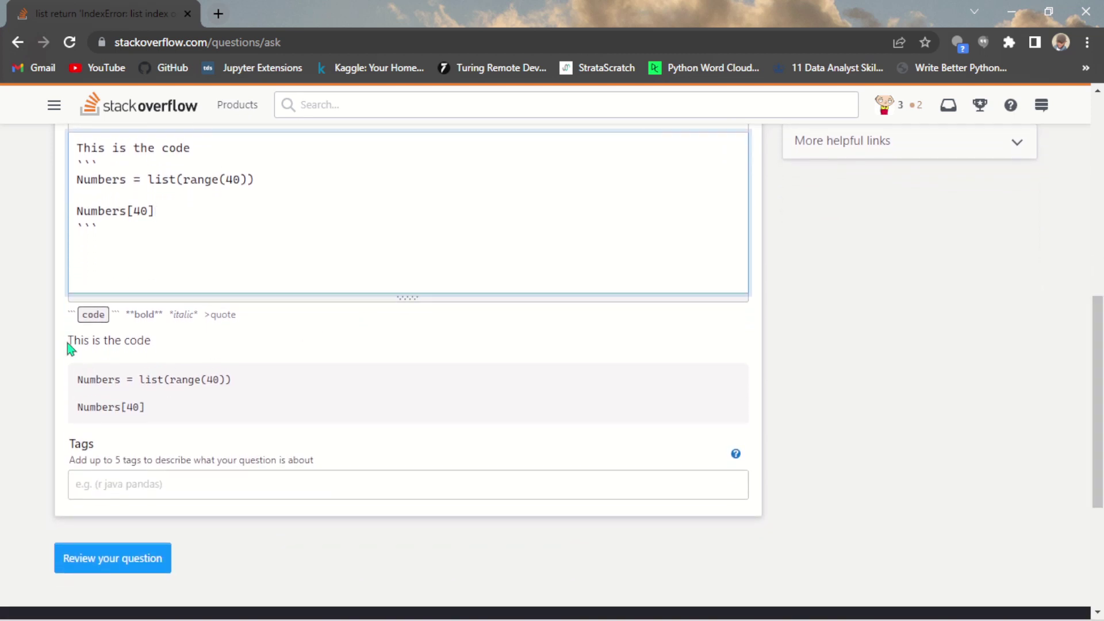
{"action": "left_click_drag", "start_coordinate": [69, 341], "coordinate": [173, 350]}
{"action": "left_click", "coordinate": [173, 349]}
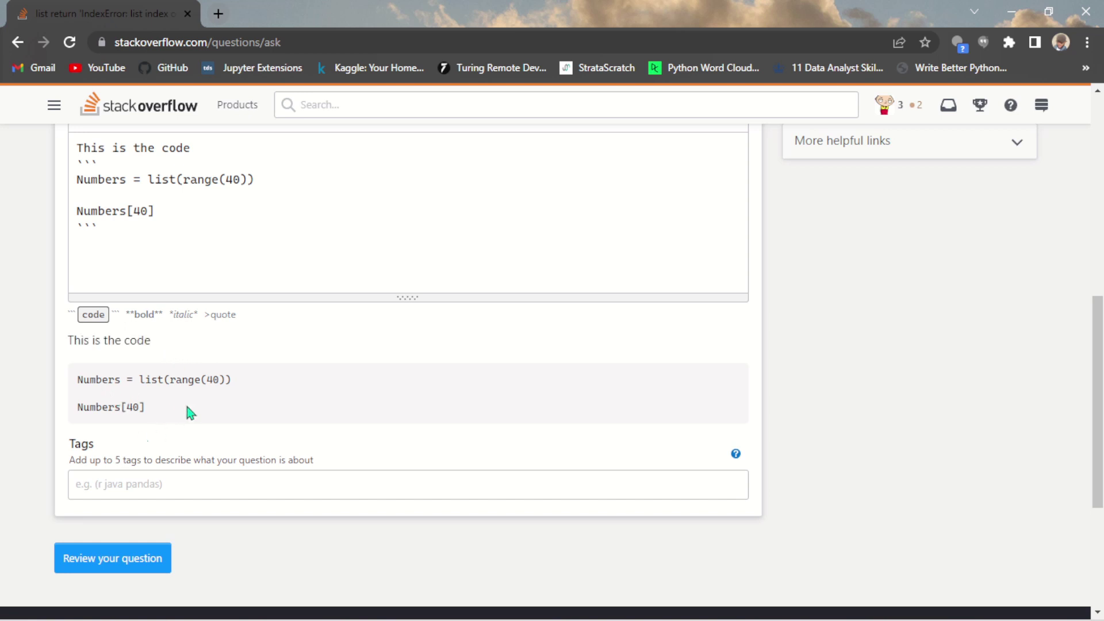
{"action": "scroll", "coordinate": [801, 393], "scroll_direction": "up", "scroll_amount": 3}
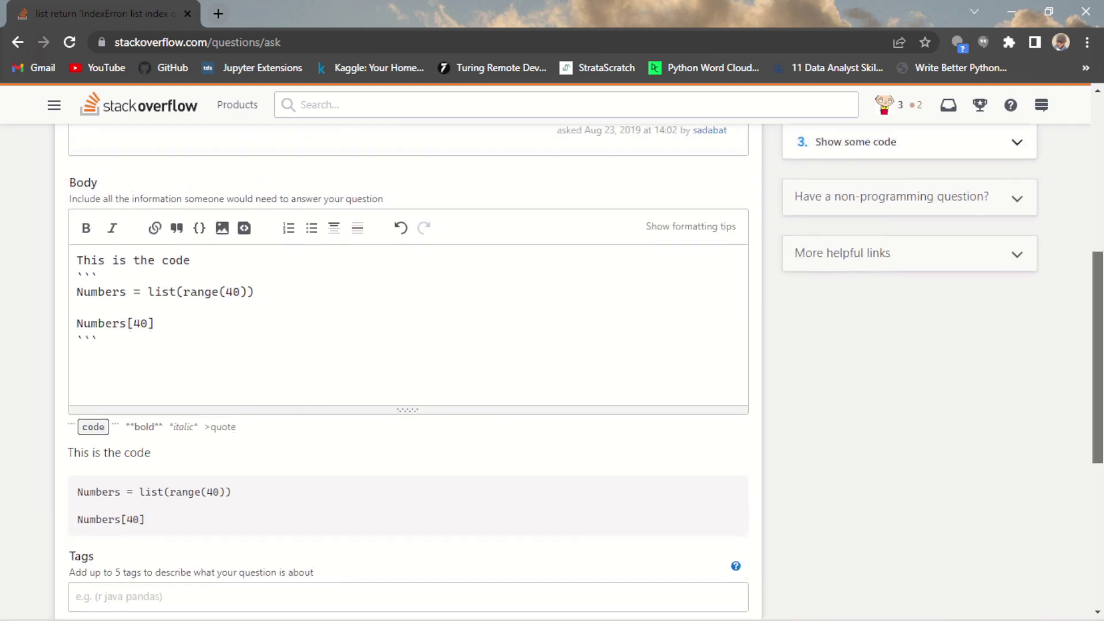
Start an empty blockquote below the code block in the question's Body, without the placeholder text
{"action": "left_click", "coordinate": [130, 438]}
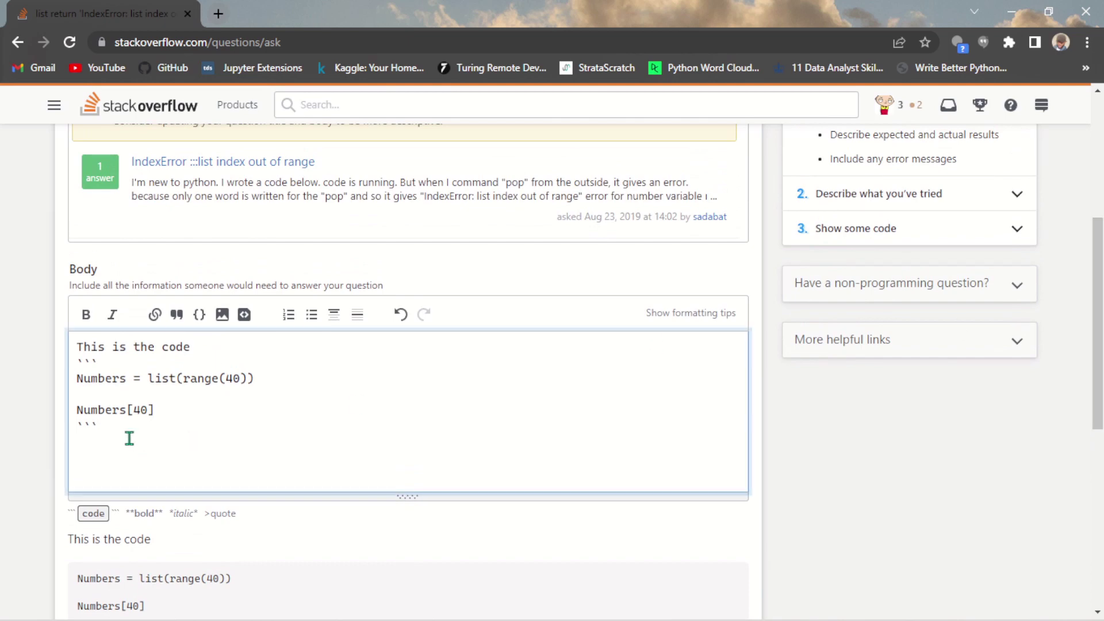
{"action": "key", "text": "Return"}
{"action": "key", "text": "Return"}
{"action": "type", "text": ">"}
{"action": "left_click", "coordinate": [177, 315]}
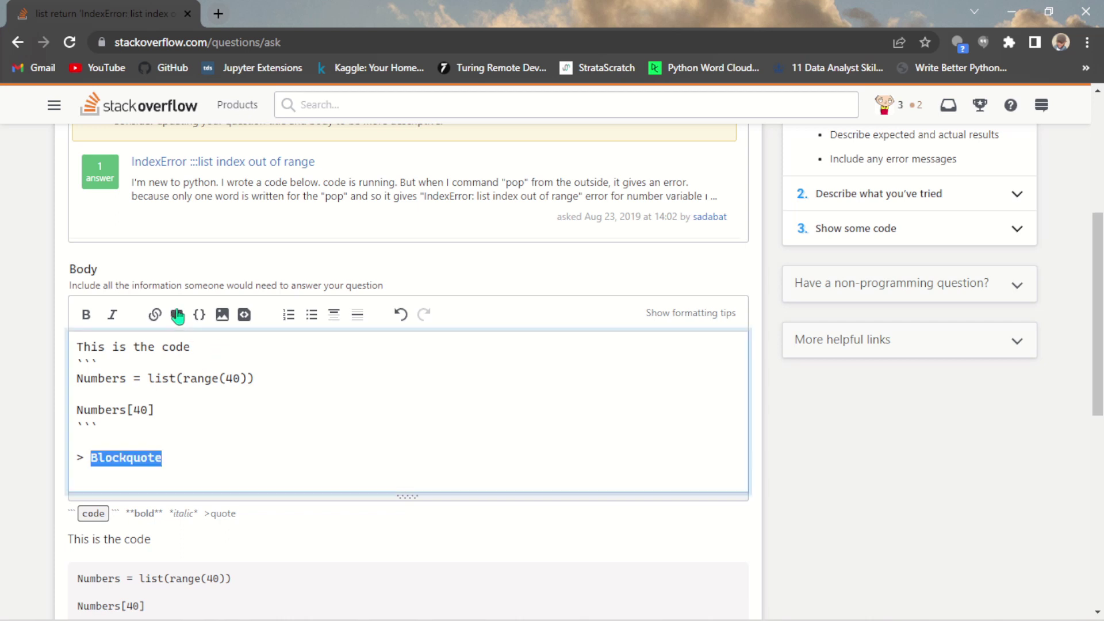
{"action": "left_click", "coordinate": [195, 461]}
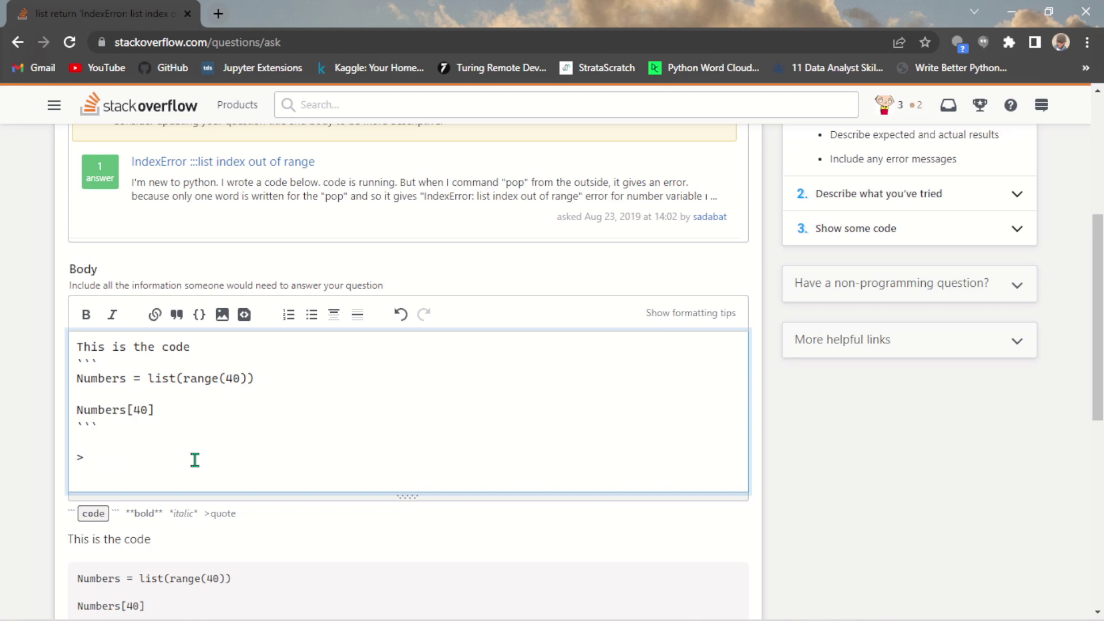
Copy the line "IndexError: list index out of range" from the Visual Studio Code terminal and paste it into the Stack Overflow question's blockquote
{"action": "left_click", "coordinate": [464, 604]}
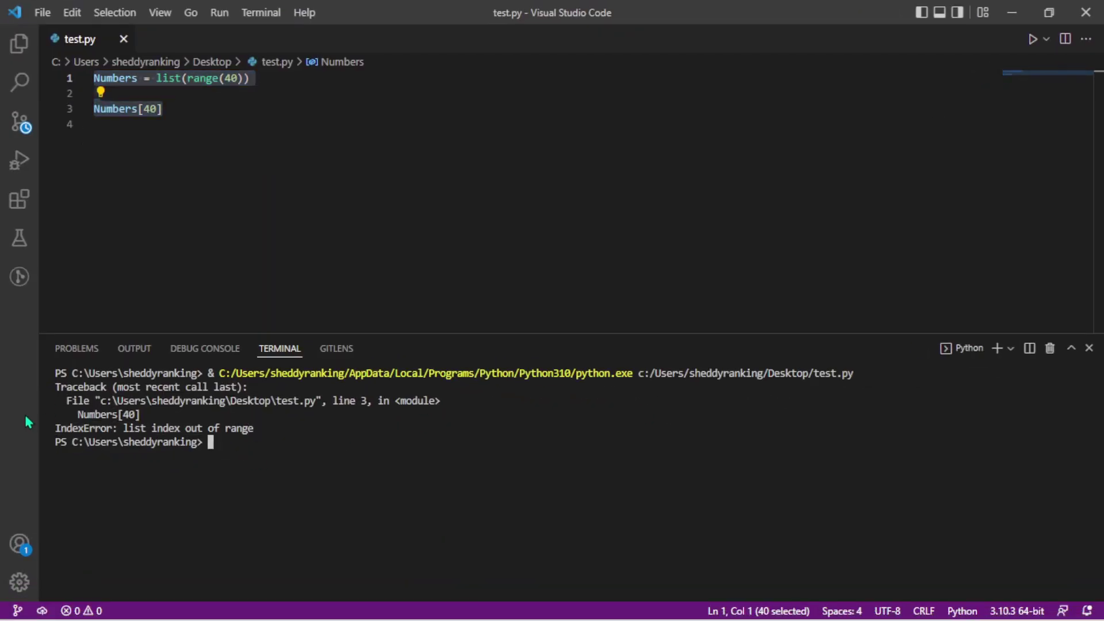
{"action": "left_click_drag", "start_coordinate": [58, 428], "coordinate": [291, 426]}
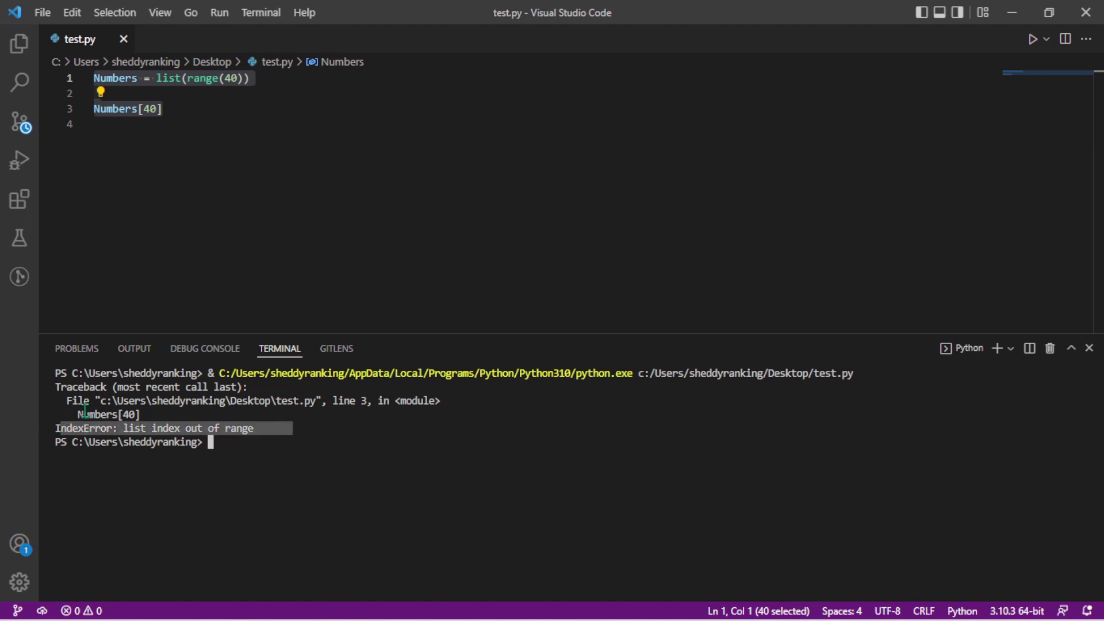
{"action": "left_click_drag", "start_coordinate": [58, 428], "coordinate": [258, 430]}
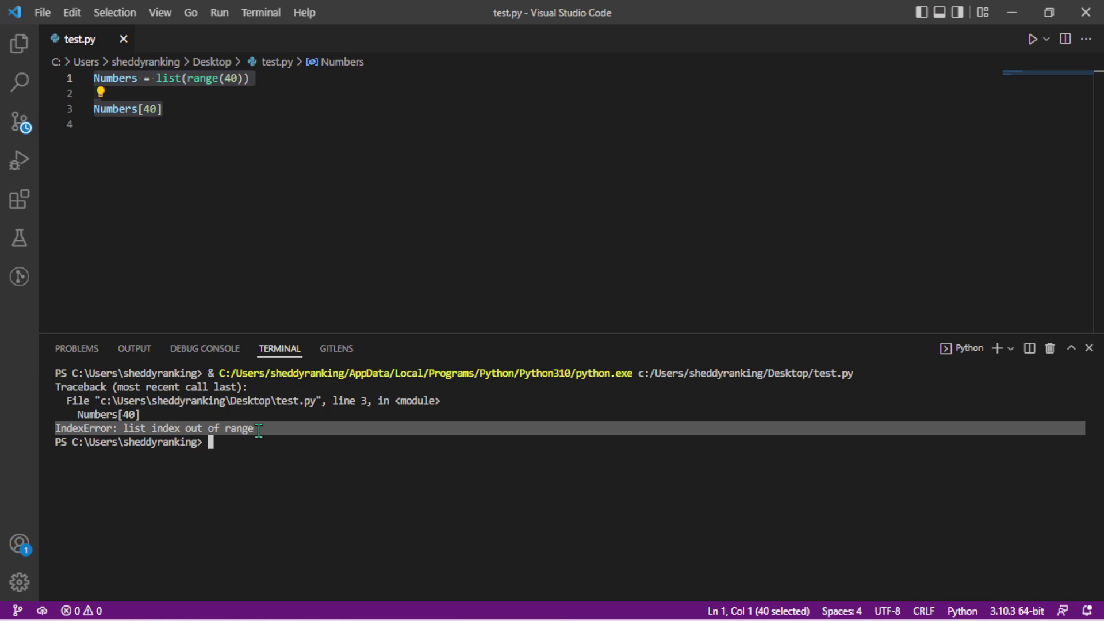
{"action": "left_click", "coordinate": [1013, 13]}
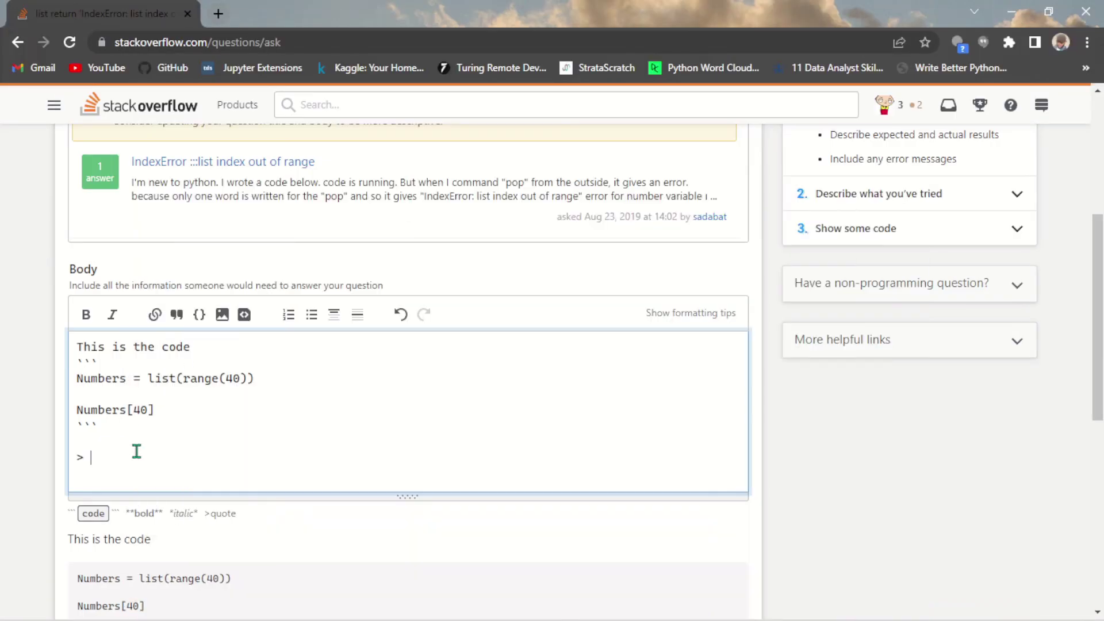
{"action": "type", "text": "IndexError: list index out of range"}
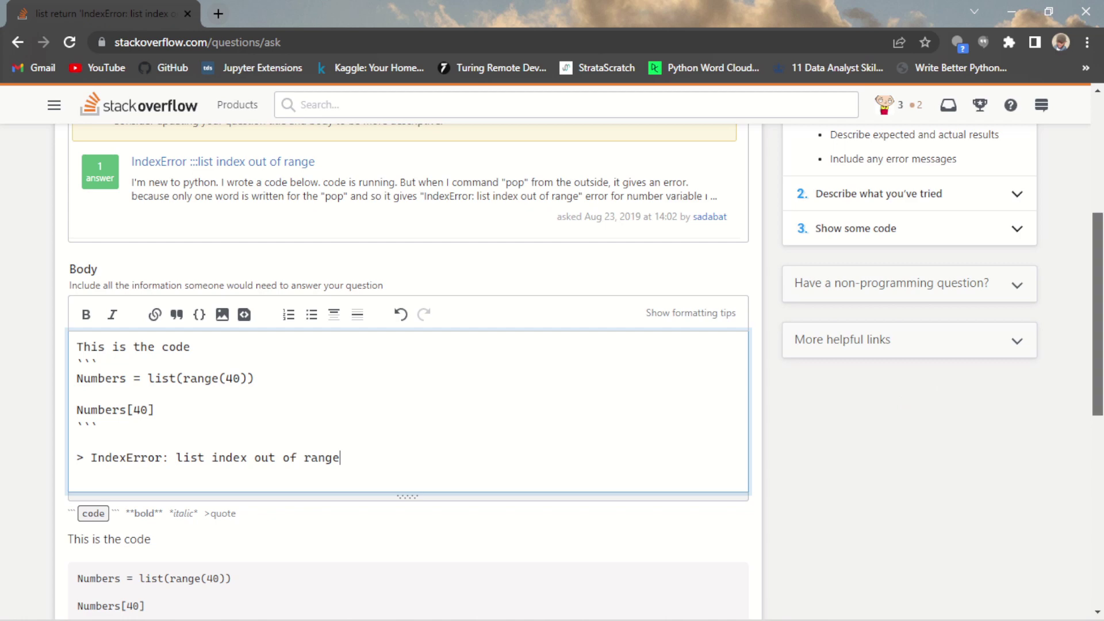
{"action": "scroll", "coordinate": [1098, 345], "scroll_direction": "down", "scroll_amount": 4}
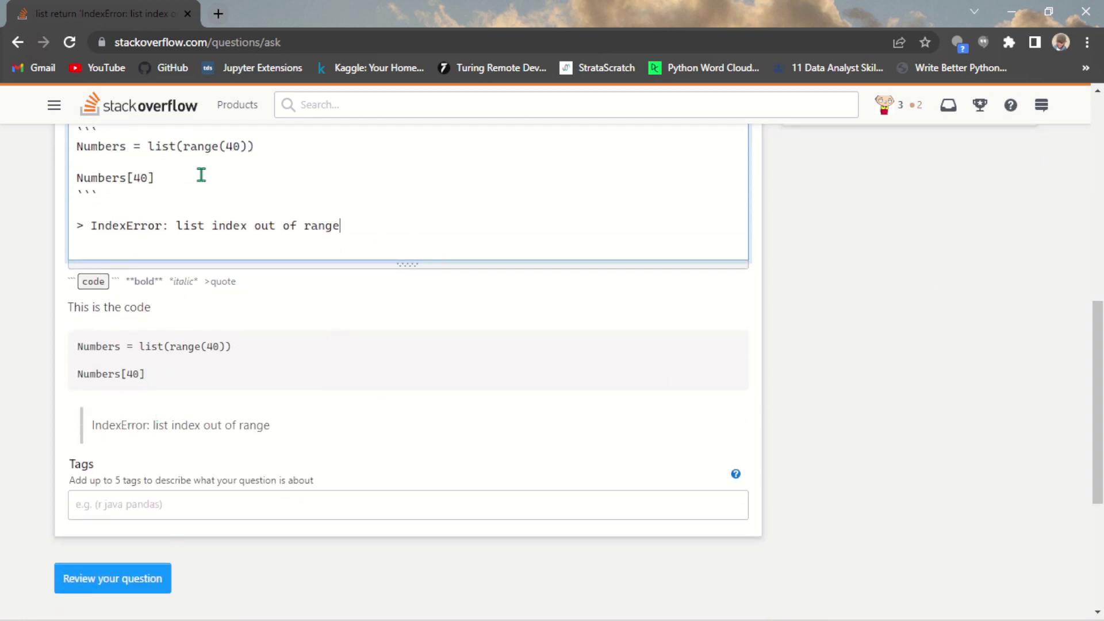
Write the line "the error message i got trying to get a Nth value from list." between the code block and the blockquote
{"action": "left_click", "coordinate": [86, 209]}
{"action": "key", "text": "Return"}
{"action": "type", "text": "the "}
{"action": "type", "text": "error"}
{"action": "type", "text": " mea"}
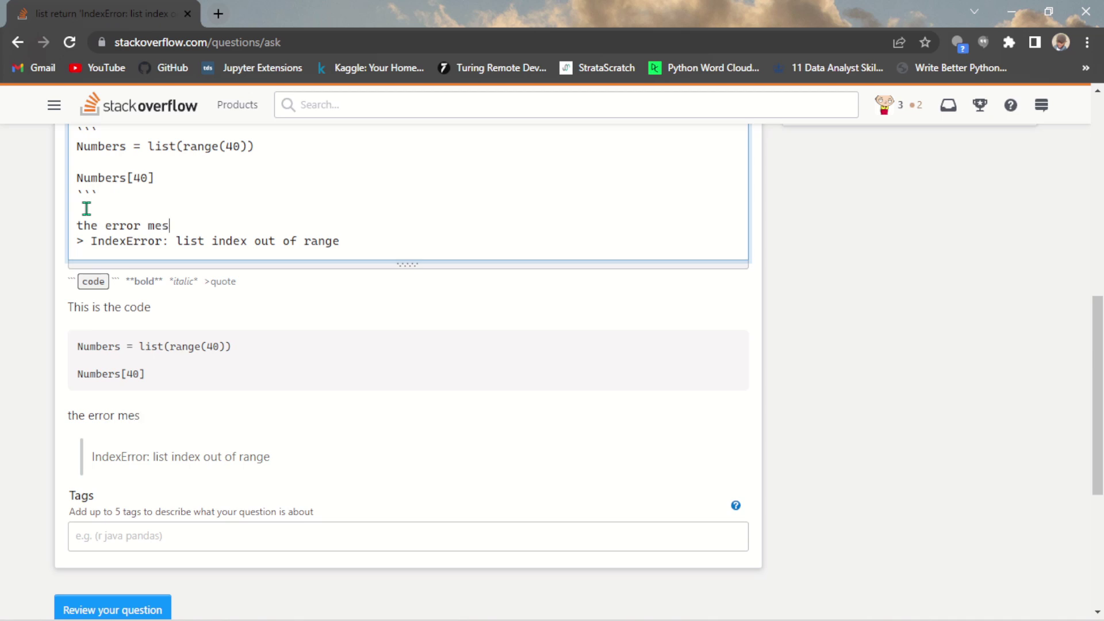
{"action": "type", "text": "sage i got ttr"}
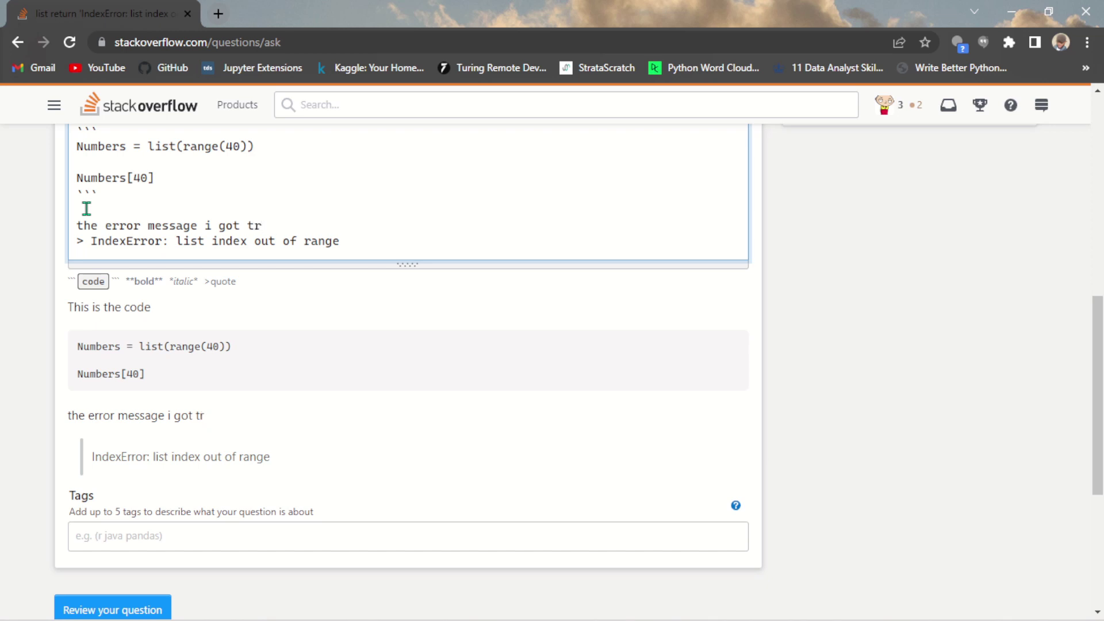
{"action": "type", "text": "ng t"}
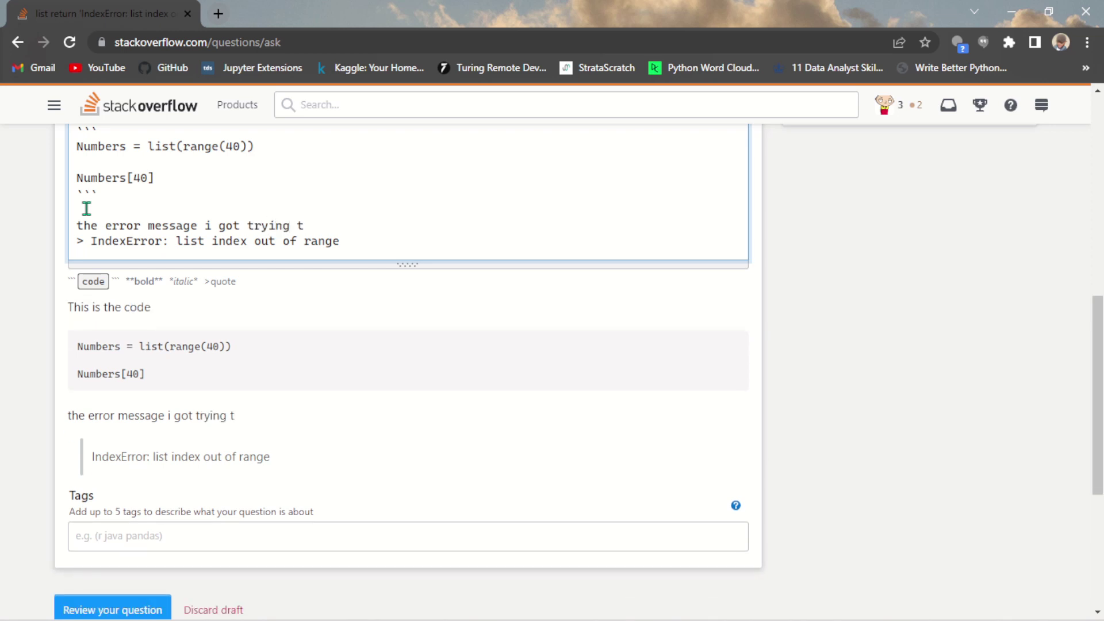
{"action": "type", "text": "iprin"}
{"action": "key", "text": "BackSpace"}
{"action": "key", "text": "BackSpace"}
{"action": "key", "text": "BackSpace"}
{"action": "key", "text": "BackSpace"}
{"action": "key", "text": "BackSpace"}
{"action": "type", "text": "get a N"}
{"action": "key", "text": "Caps_Lock"}
{"action": "type", "text": "t a N"}
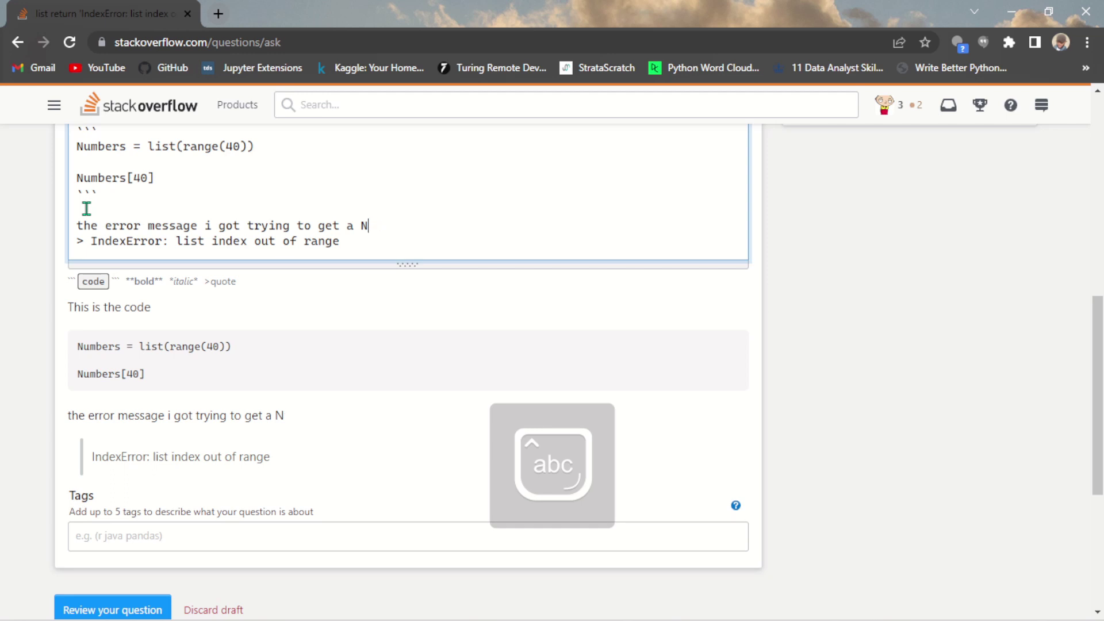
{"action": "type", "text": "th va"}
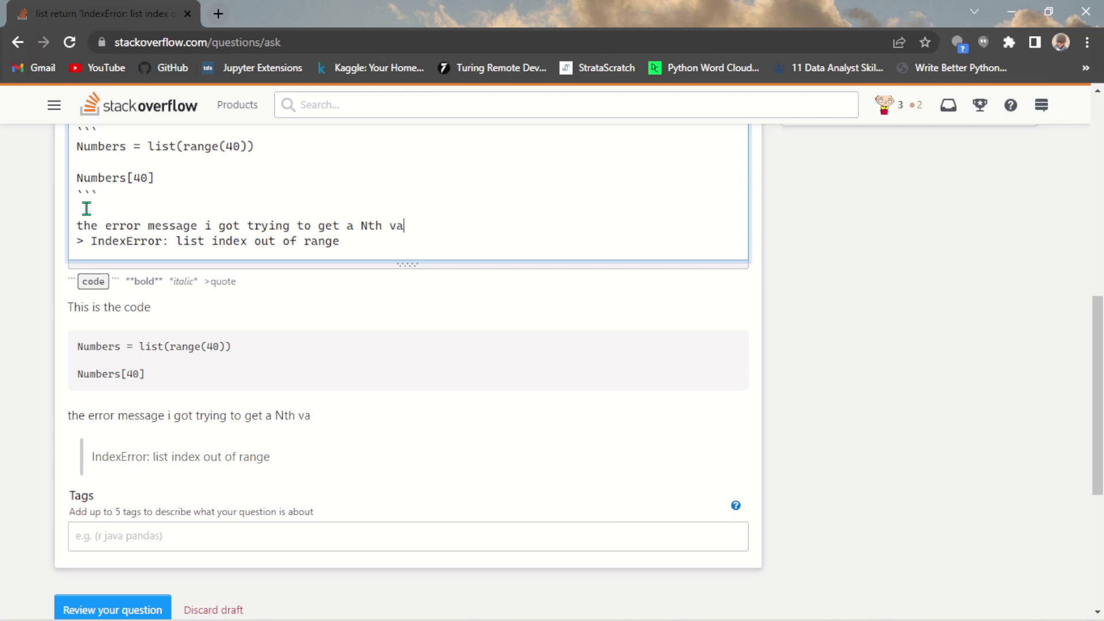
{"action": "type", "text": "lue from list."}
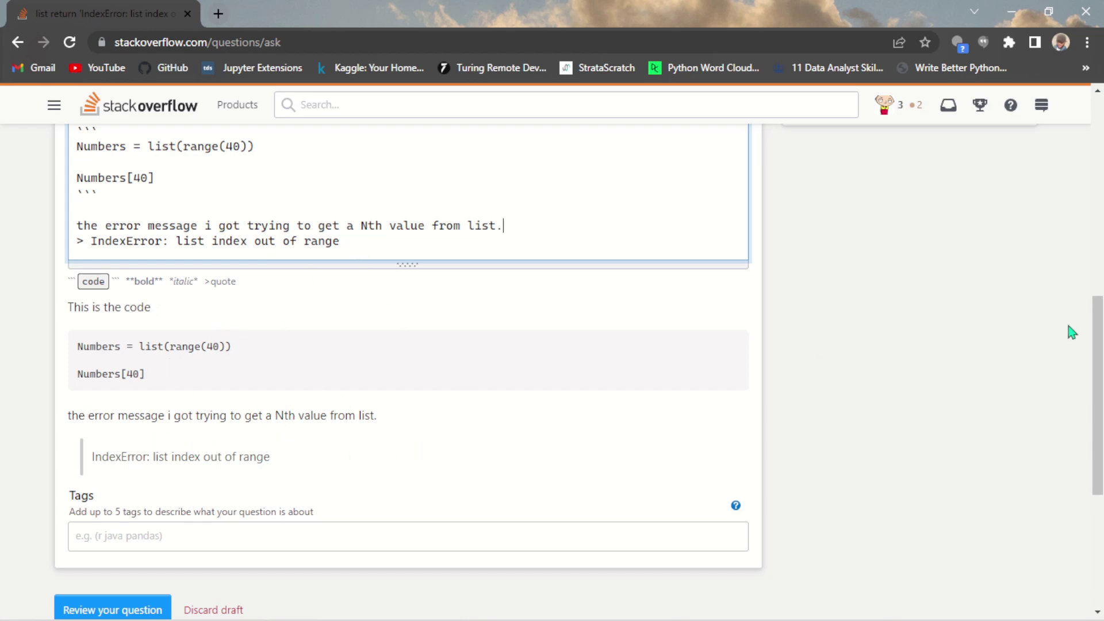
Add the tag "python" to the question
{"action": "scroll", "coordinate": [1099, 374], "scroll_direction": "up", "scroll_amount": 6}
{"action": "left_click_drag", "start_coordinate": [1098, 345], "coordinate": [1098, 265]}
{"action": "left_click_drag", "start_coordinate": [1098, 161], "coordinate": [1099, 455]}
{"action": "left_click", "coordinate": [298, 304]}
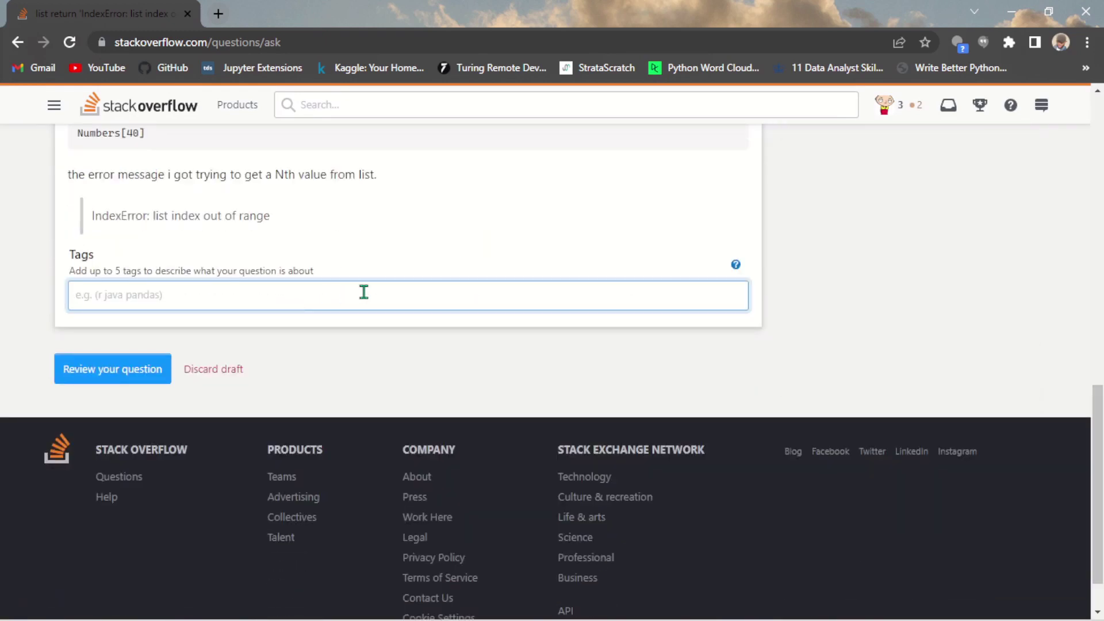
{"action": "type", "text": "python"}
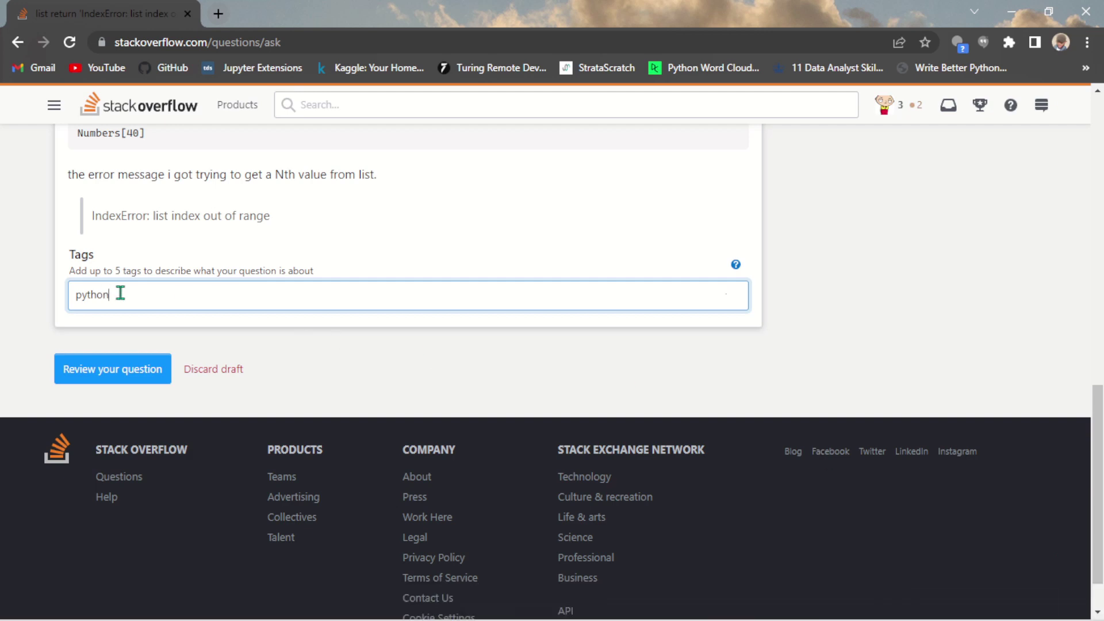
{"action": "key", "text": "Return"}
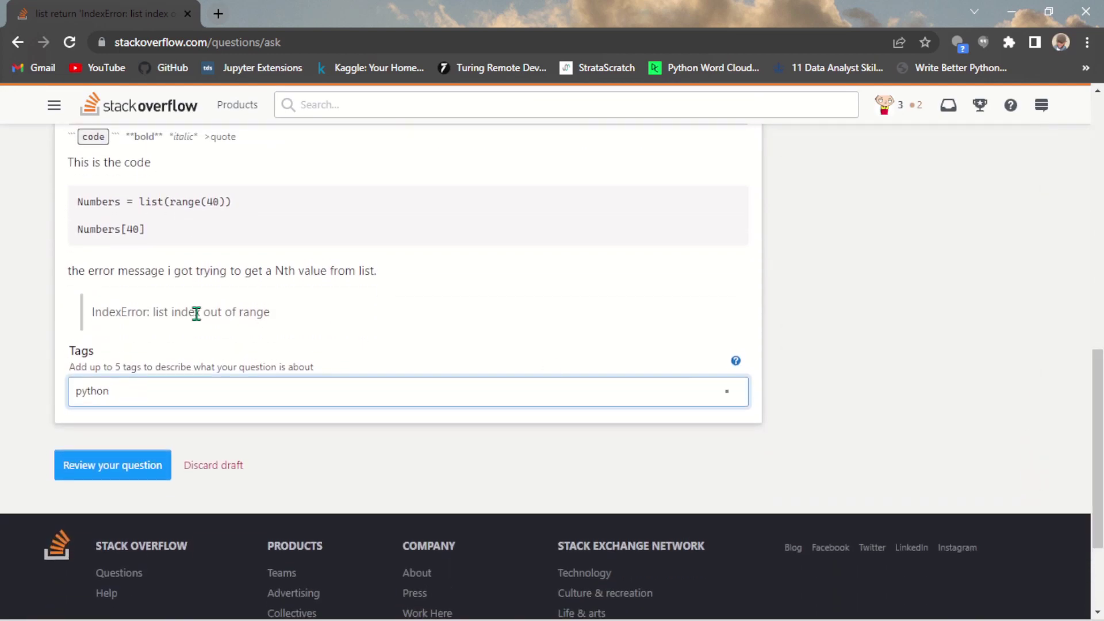
{"action": "key", "text": "space"}
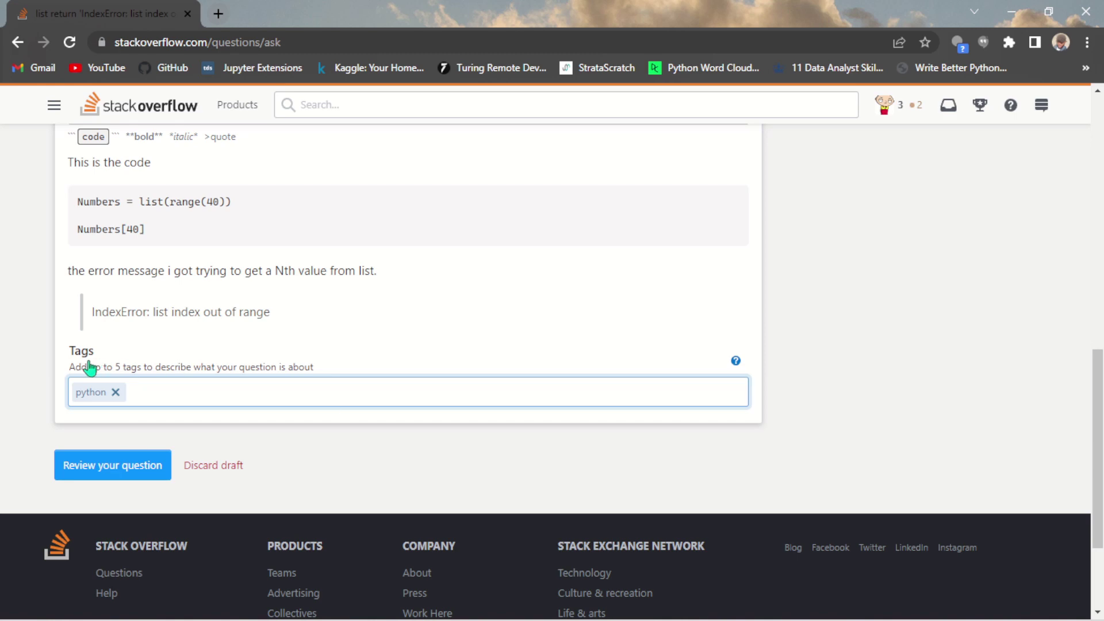
Submit the drafted question for review and post it
{"action": "left_click_drag", "start_coordinate": [1097, 390], "coordinate": [1087, 449]}
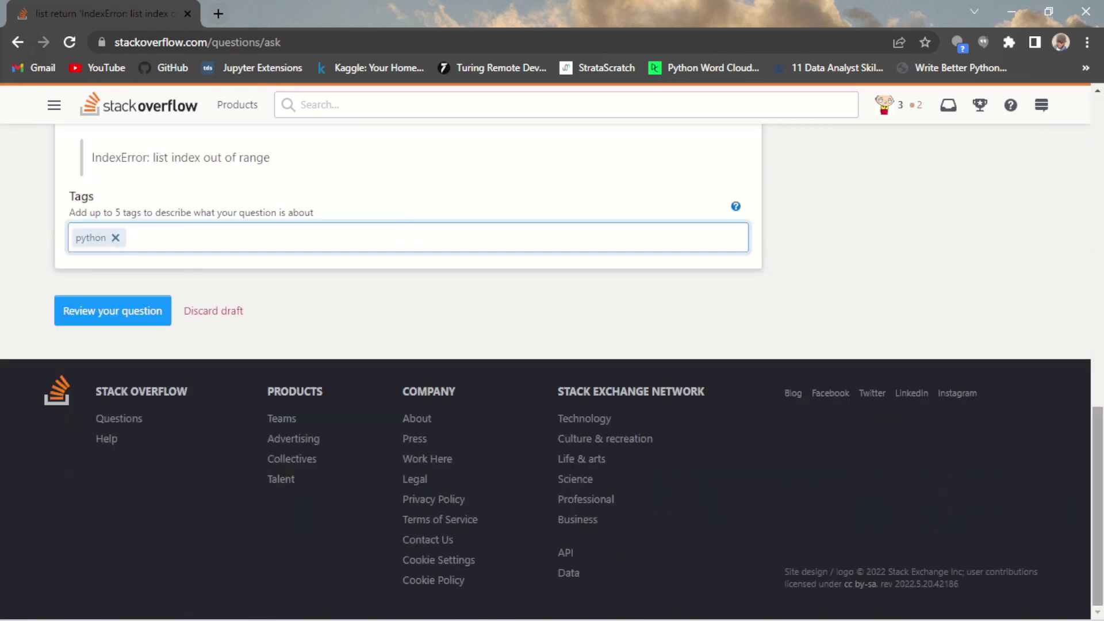
{"action": "mouse_move", "coordinate": [1097, 506]}
{"action": "left_mouse_down"}
{"action": "mouse_move", "coordinate": [1097, 190]}
{"action": "mouse_move", "coordinate": [1097, 506]}
{"action": "left_mouse_up"}
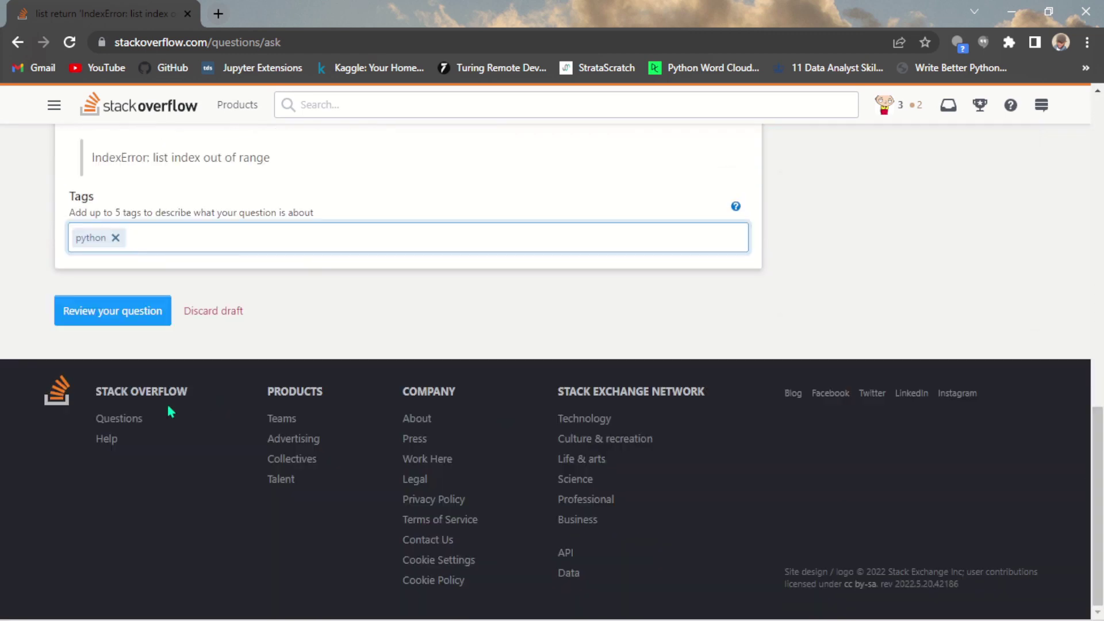
{"action": "left_click", "coordinate": [126, 313]}
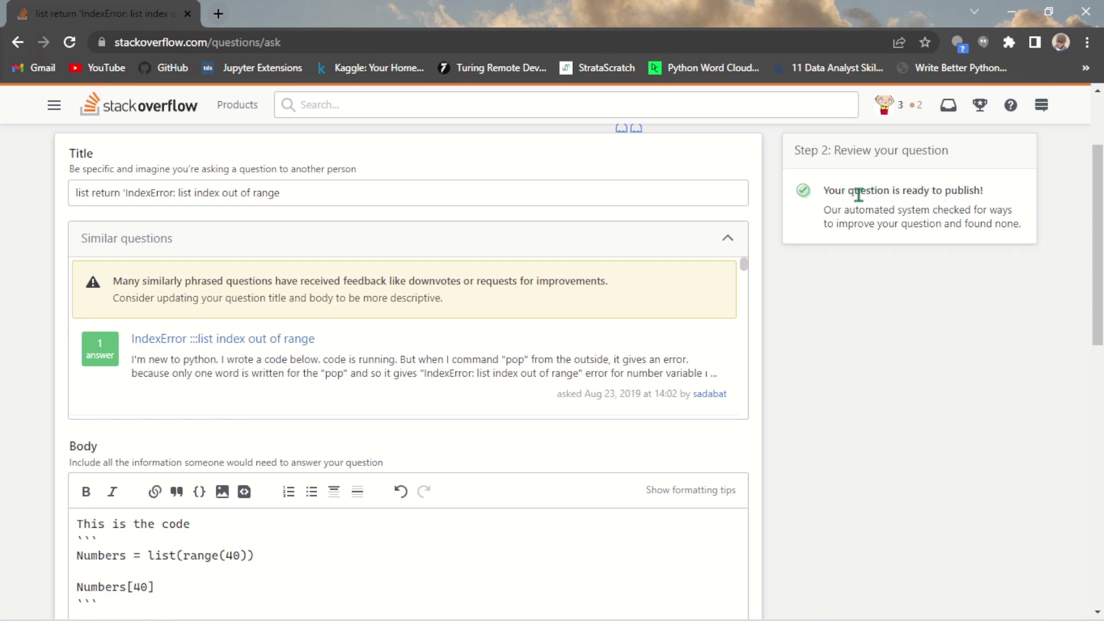
{"action": "left_click_drag", "start_coordinate": [824, 191], "coordinate": [999, 188]}
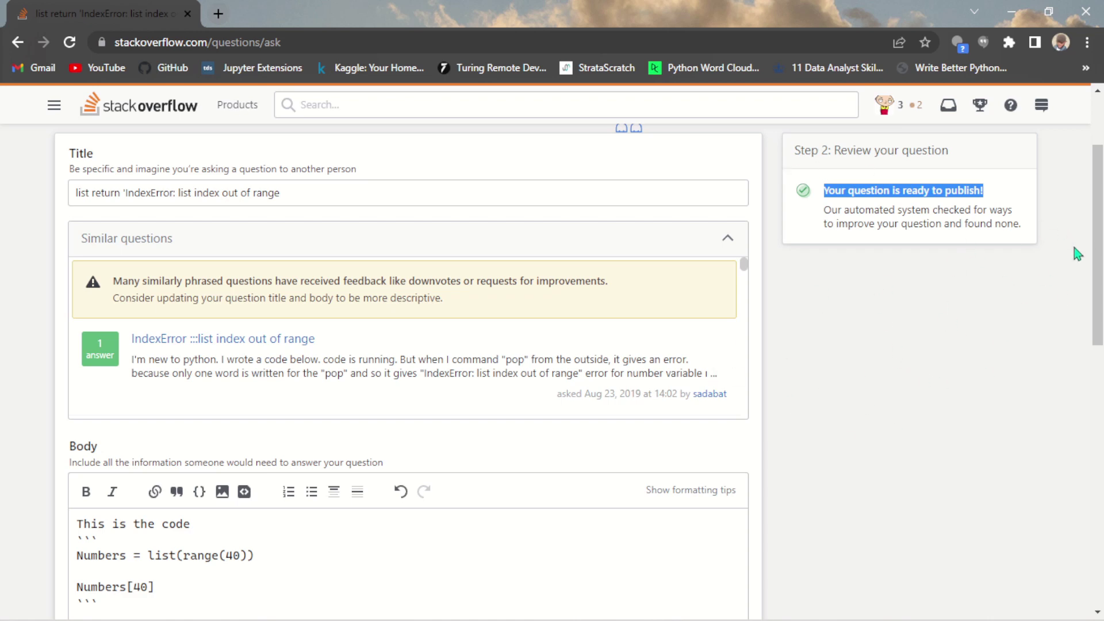
{"action": "left_click_drag", "start_coordinate": [1099, 236], "coordinate": [1102, 428]}
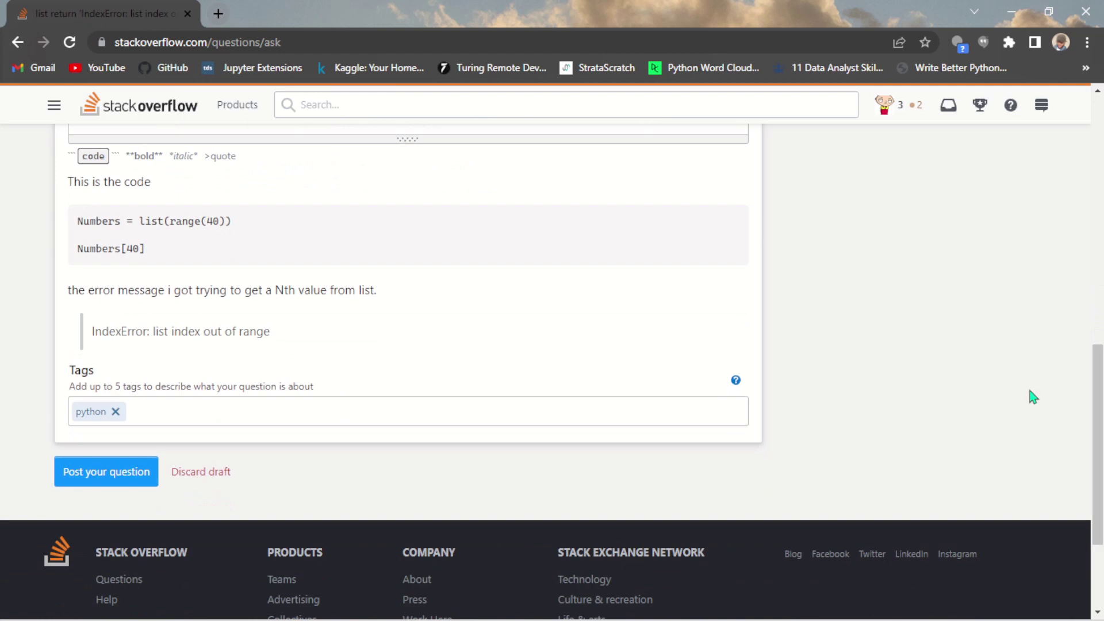
{"action": "left_click", "coordinate": [99, 477]}
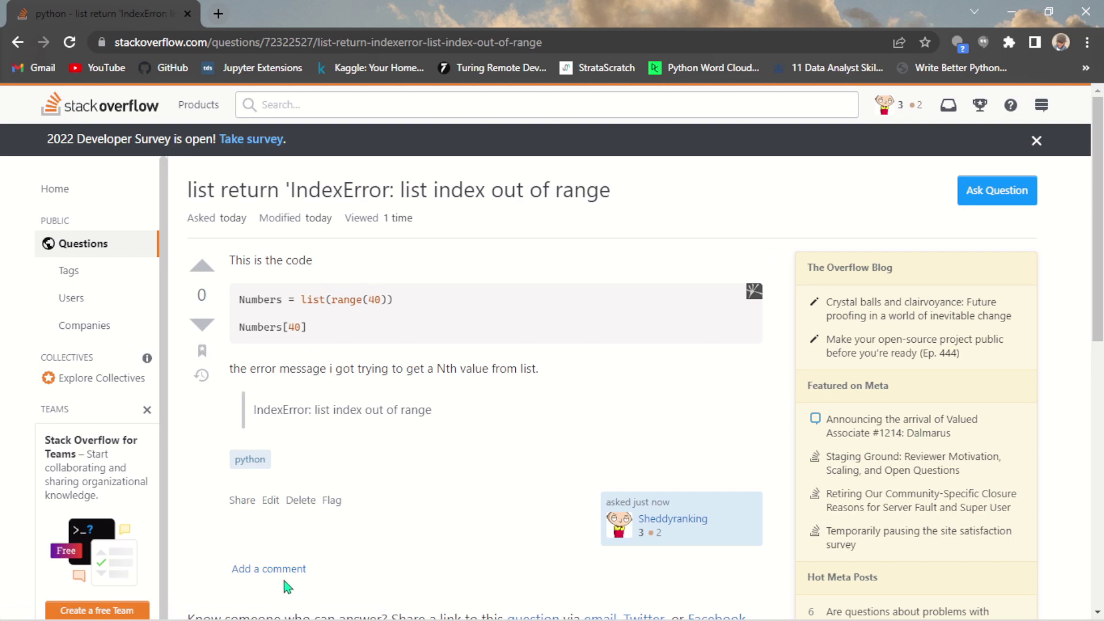
Look over the published question and delete the post, accepting the deletion
{"action": "scroll", "coordinate": [1051, 282], "scroll_direction": "down", "scroll_amount": 4}
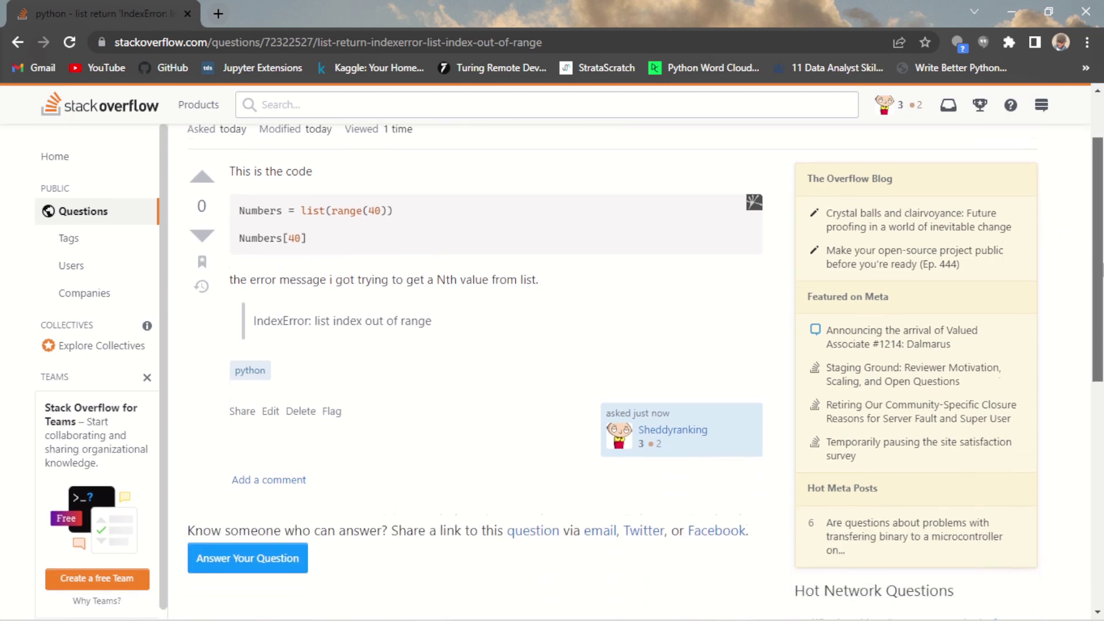
{"action": "left_click_drag", "start_coordinate": [1096, 317], "coordinate": [1093, 430]}
{"action": "scroll", "coordinate": [1098, 359], "scroll_direction": "down", "scroll_amount": 5}
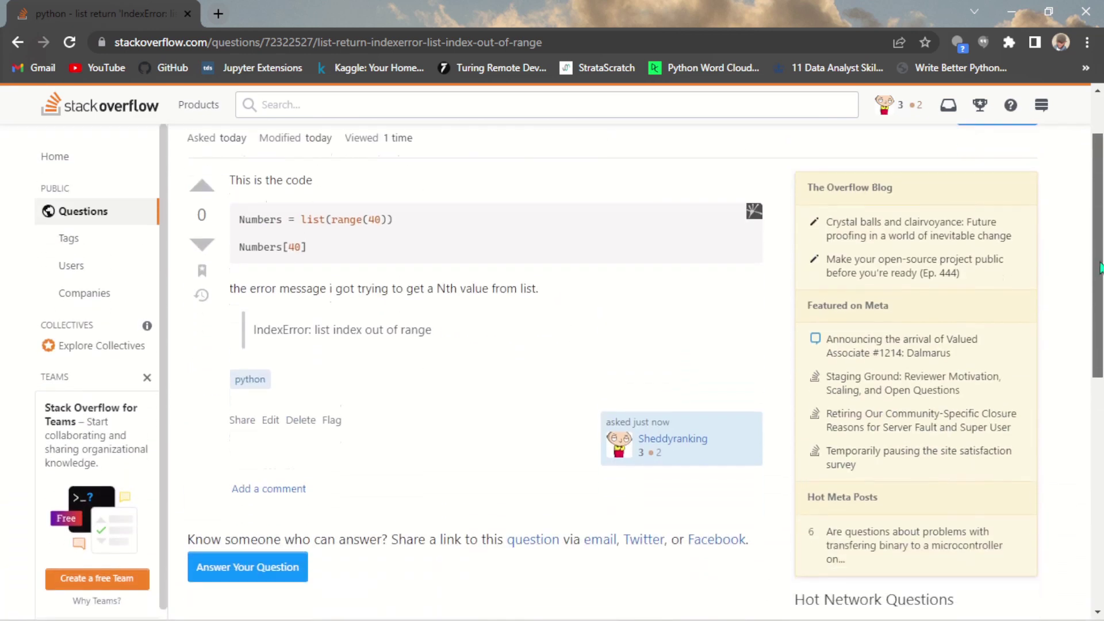
{"action": "scroll", "coordinate": [1098, 359], "scroll_direction": "up", "scroll_amount": 3}
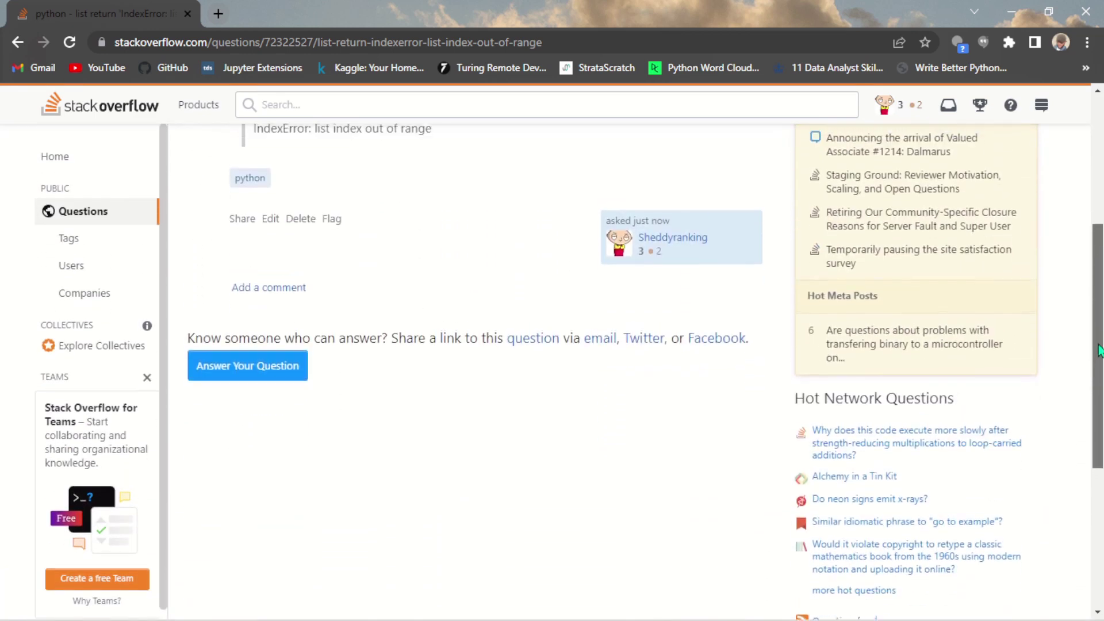
{"action": "scroll", "coordinate": [645, 372], "scroll_direction": "up", "scroll_amount": 2}
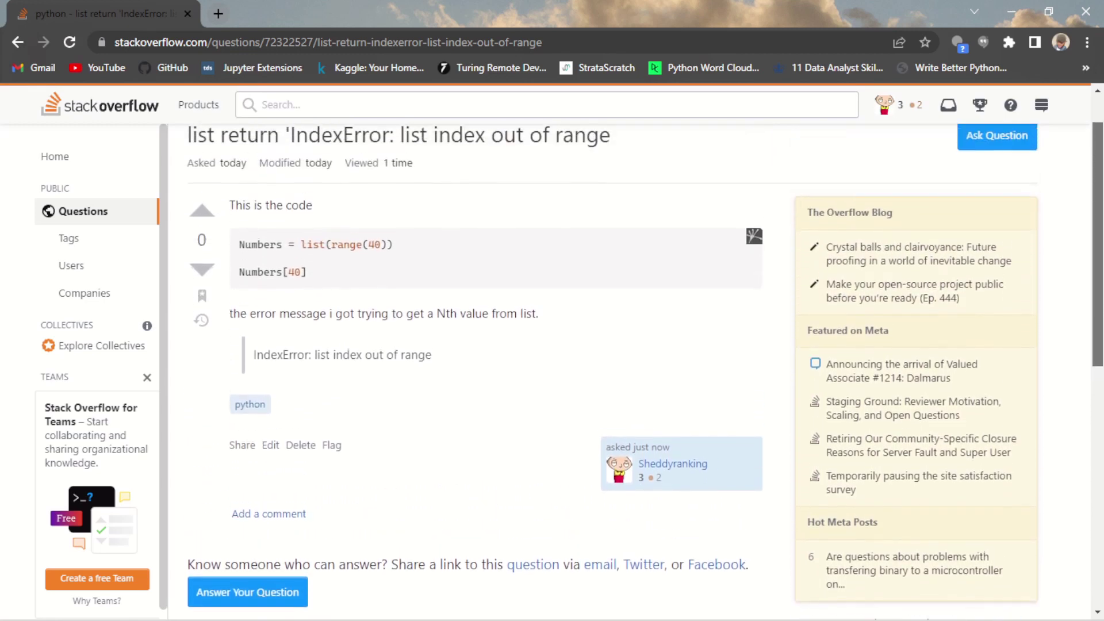
{"action": "left_click_drag", "start_coordinate": [1098, 221], "coordinate": [1098, 314]}
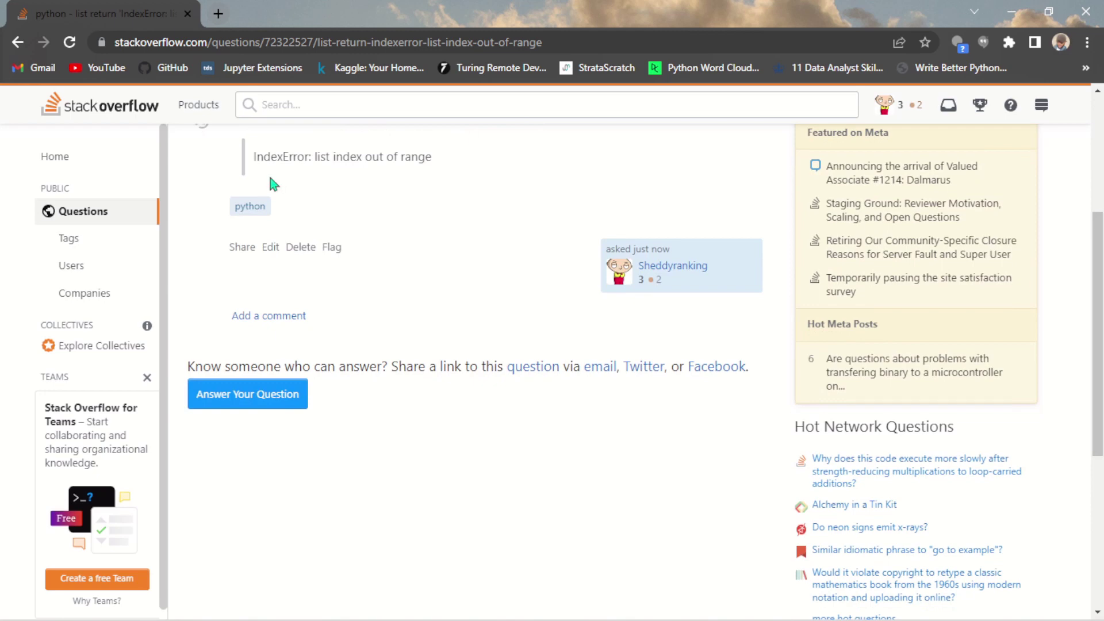
{"action": "left_click", "coordinate": [299, 248]}
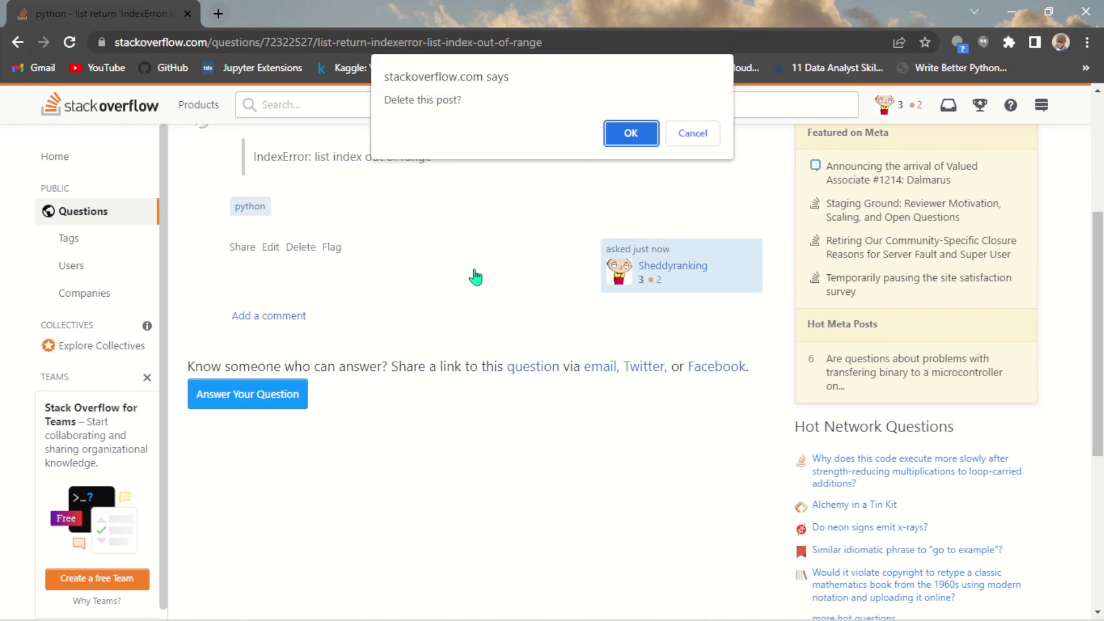
{"action": "left_click", "coordinate": [631, 134]}
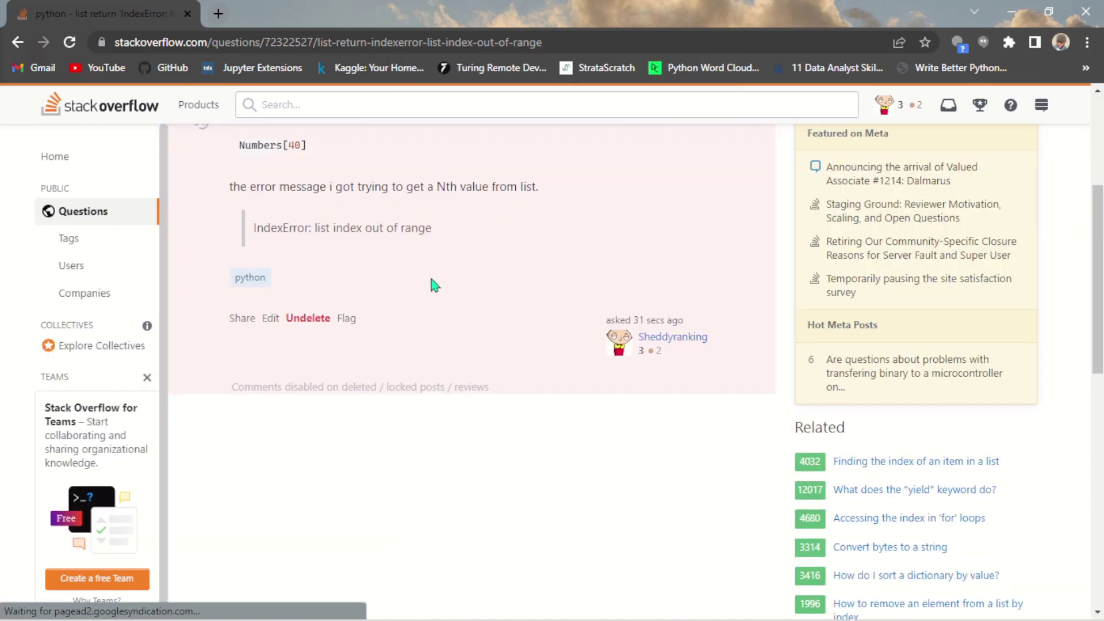
Open the account's own profile page and browse its summary down to the tags, reputation and badges
{"action": "scroll", "coordinate": [1099, 276], "scroll_direction": "up", "scroll_amount": 5}
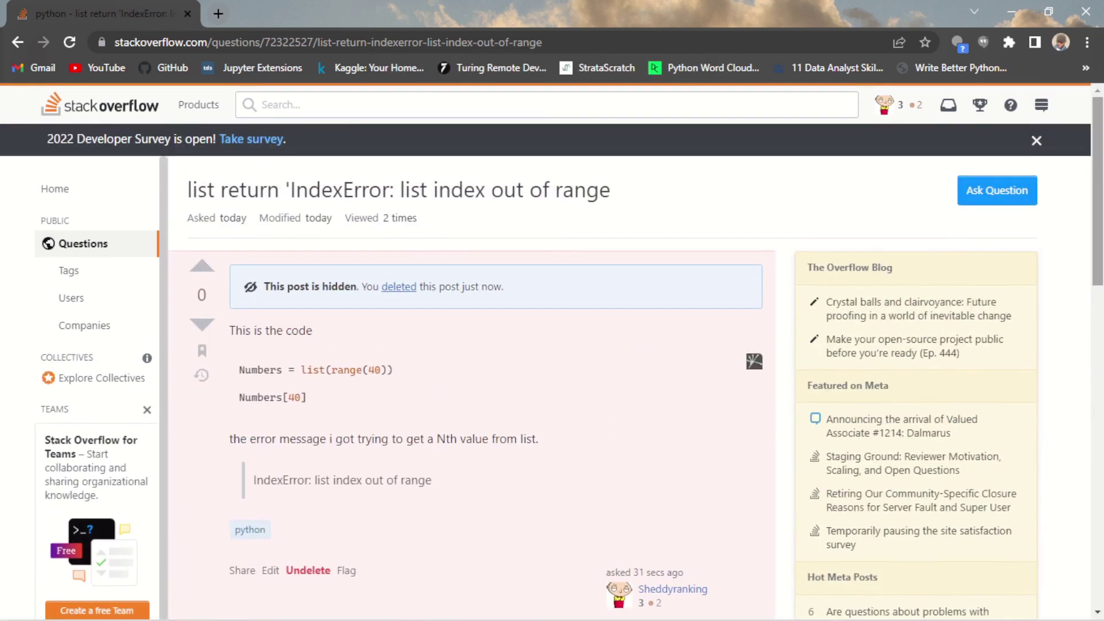
{"action": "left_click", "coordinate": [888, 106]}
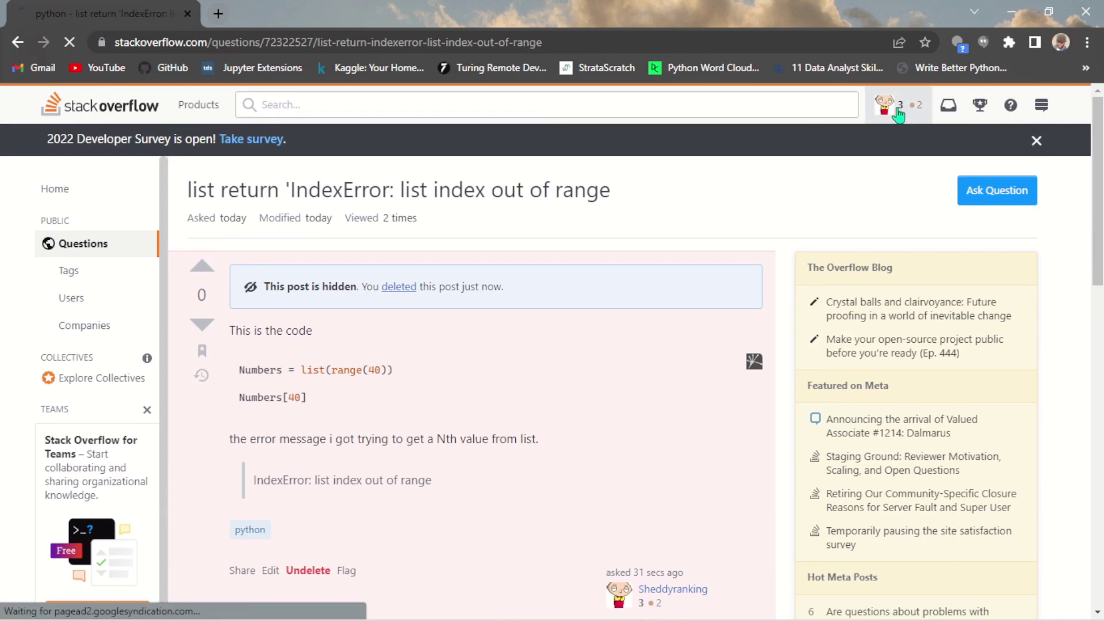
{"action": "scroll", "coordinate": [673, 368], "scroll_direction": "down", "scroll_amount": 10}
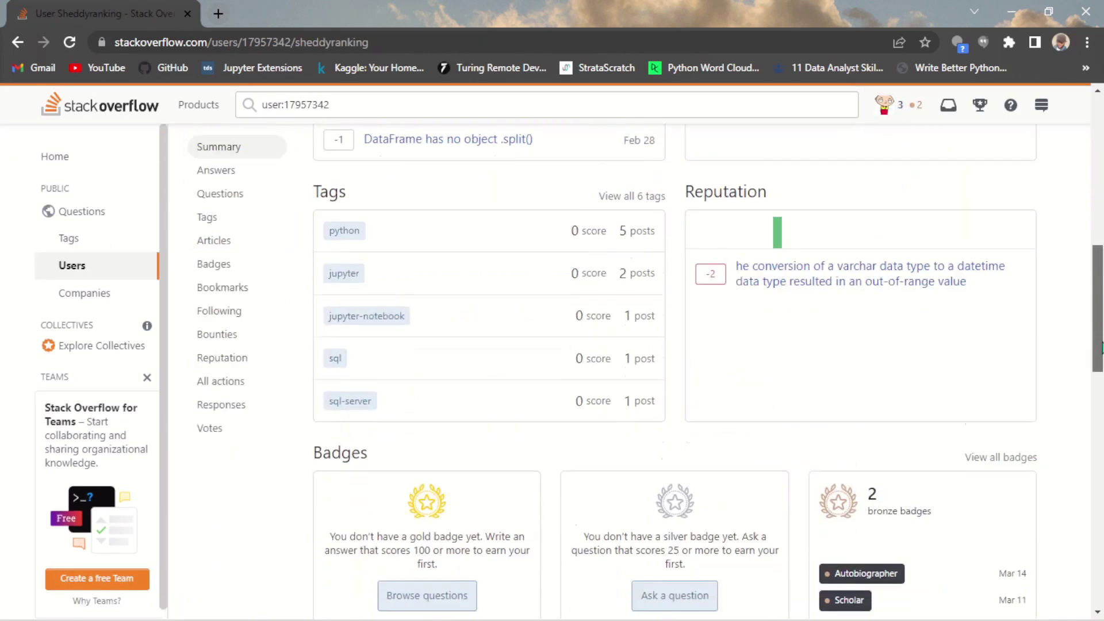
Open the question "Return Most_occurring chars" from the profile and read through its code, comments and answers
{"action": "scroll", "coordinate": [561, 290], "scroll_direction": "up", "scroll_amount": 2}
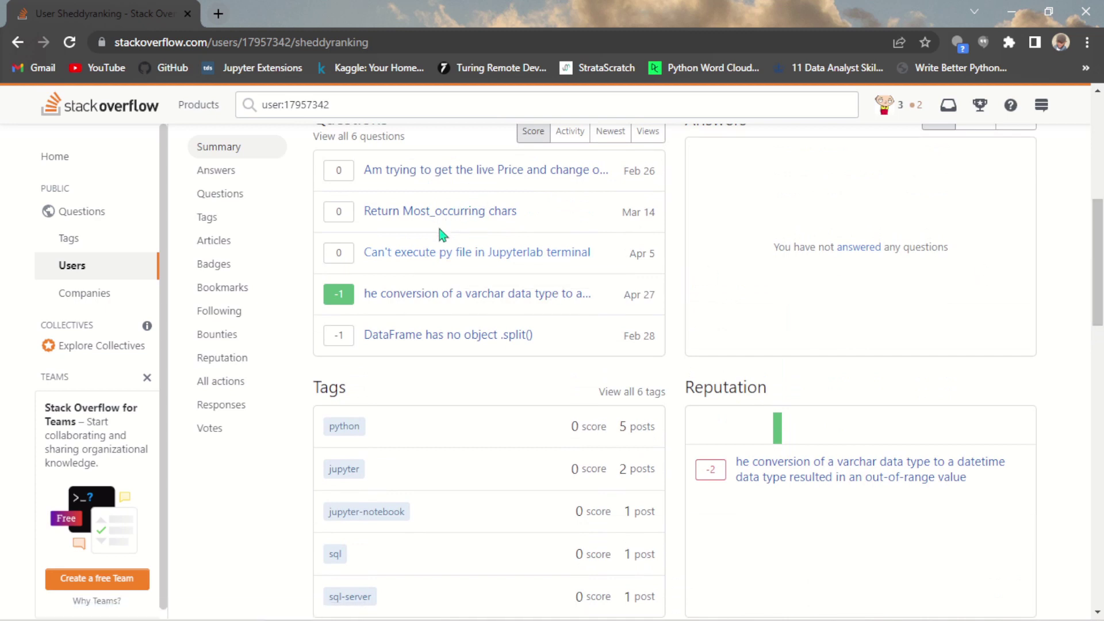
{"action": "left_click", "coordinate": [477, 218]}
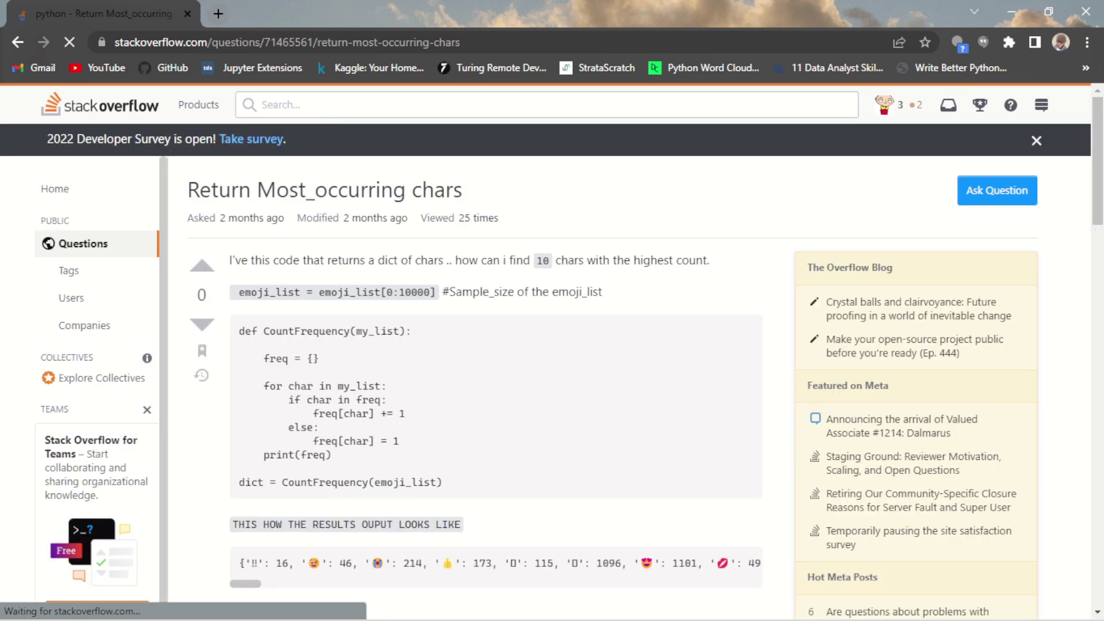
{"action": "scroll", "coordinate": [1100, 223], "scroll_direction": "down", "scroll_amount": 7}
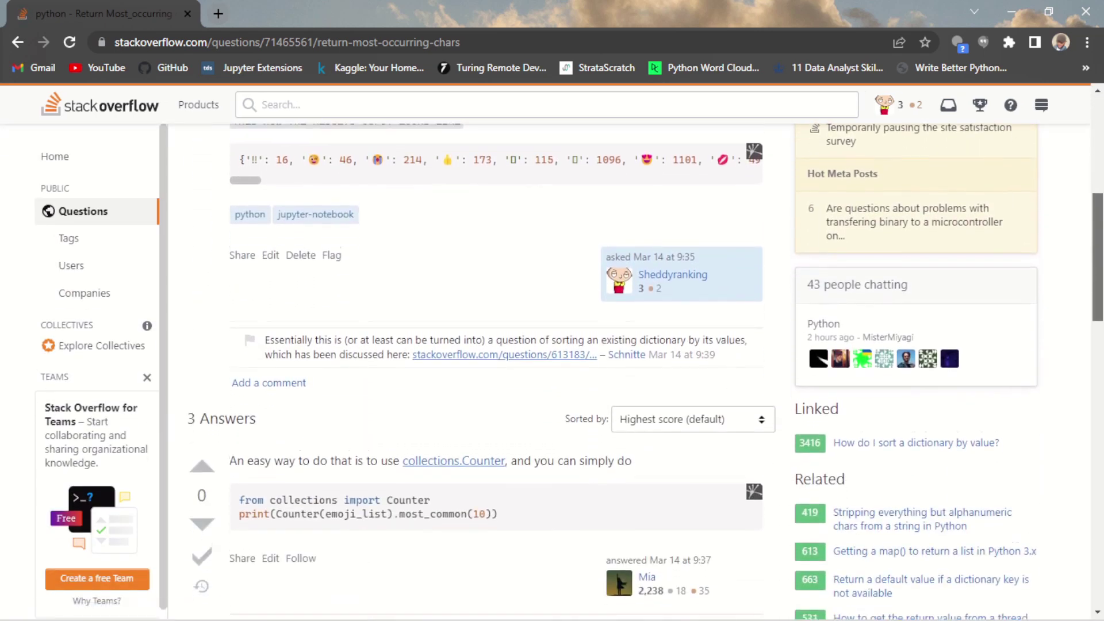
{"action": "scroll", "coordinate": [646, 371], "scroll_direction": "down", "scroll_amount": 4}
{"action": "scroll", "coordinate": [646, 372], "scroll_direction": "down", "scroll_amount": 5}
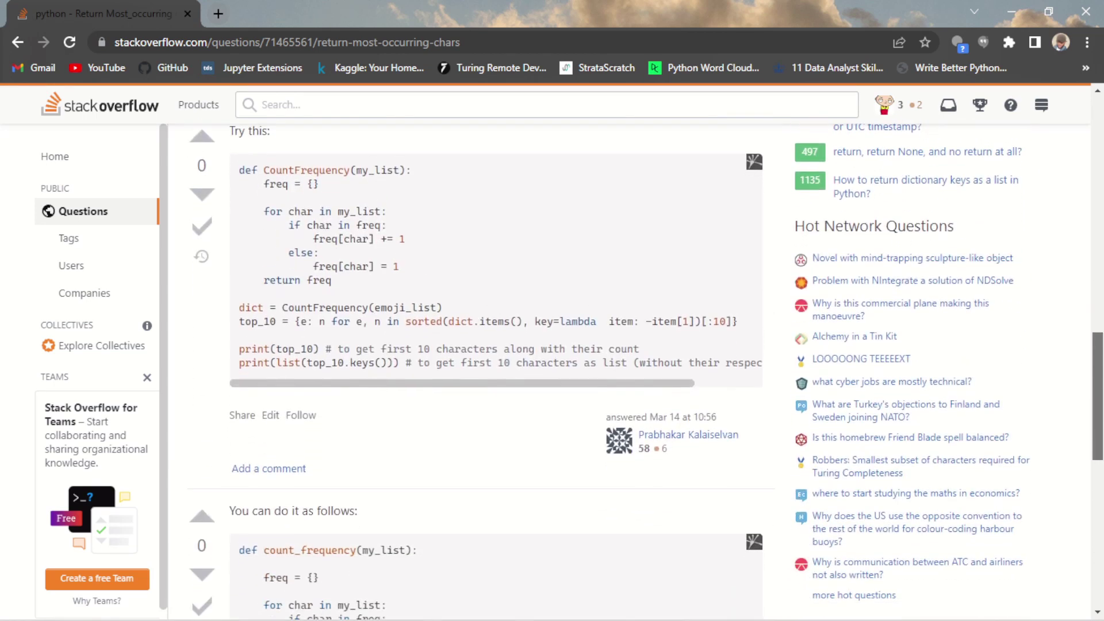
{"action": "scroll", "coordinate": [181, 453], "scroll_direction": "up", "scroll_amount": 8}
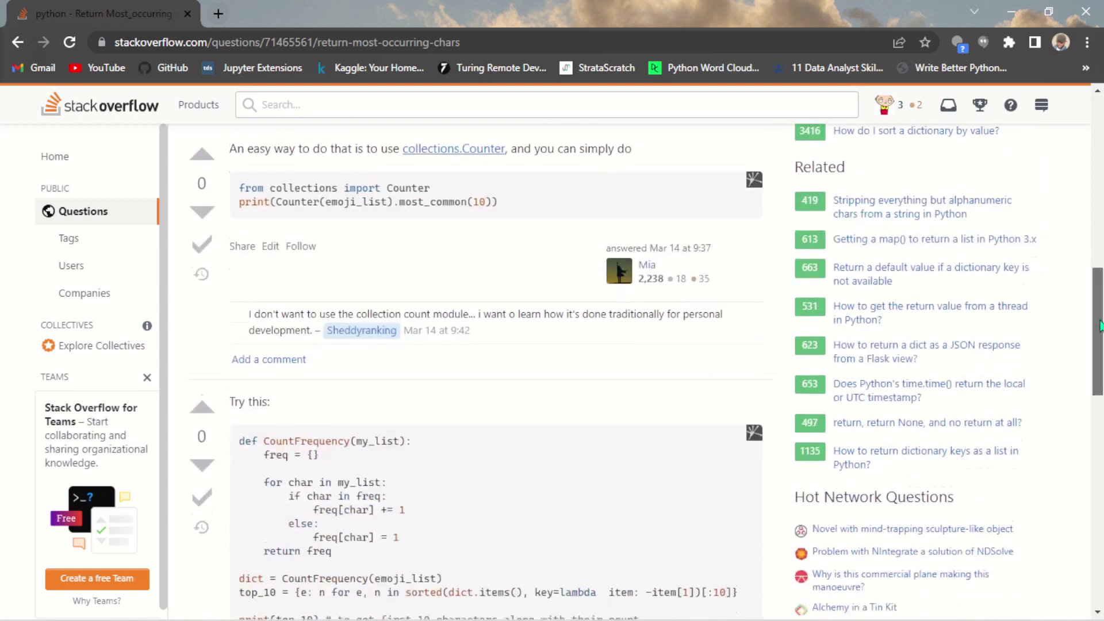
{"action": "left_click_drag", "start_coordinate": [1096, 285], "coordinate": [1087, 476]}
{"action": "scroll", "coordinate": [1087, 475], "scroll_direction": "up", "scroll_amount": 15}
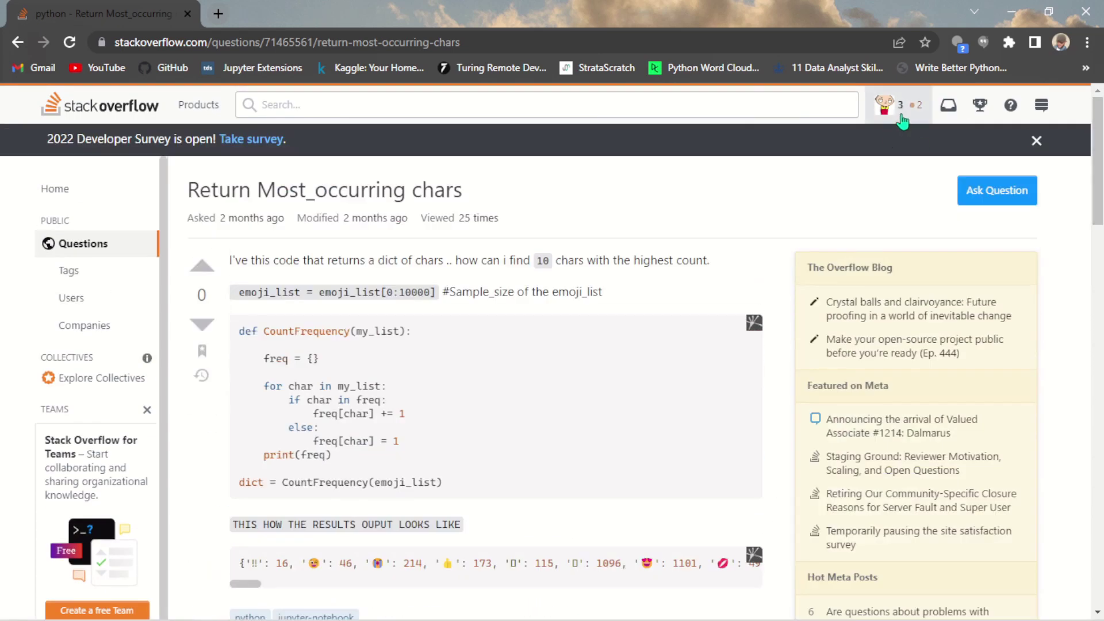
Return to the account's profile and open the question "Can't execute py file in Jupyterlab terminal" to read its discussion
{"action": "left_click", "coordinate": [902, 117]}
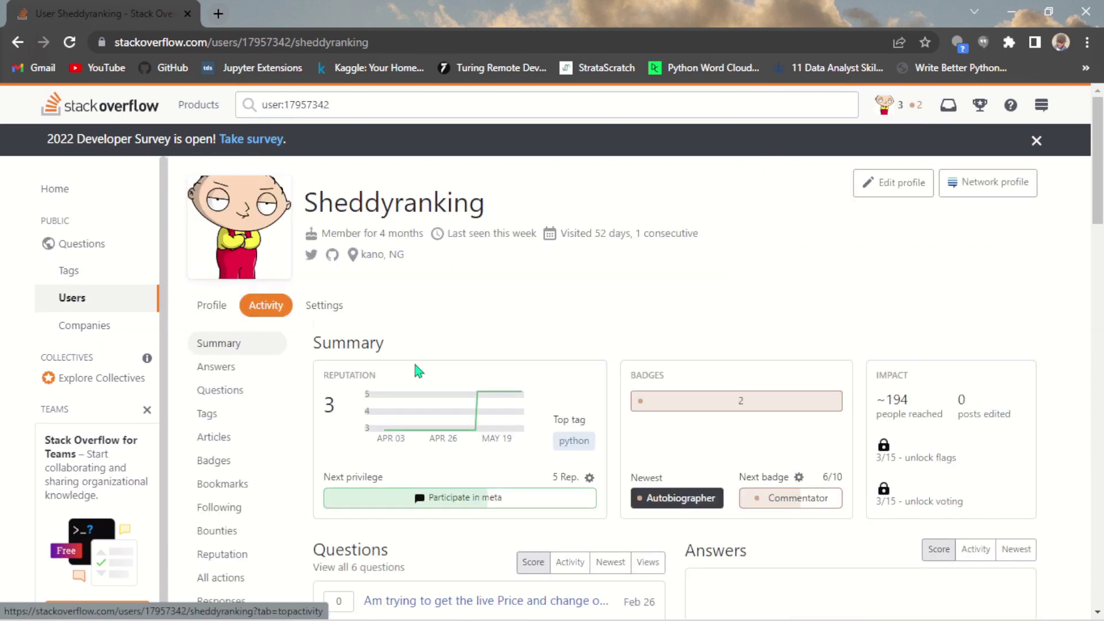
{"action": "left_click_drag", "start_coordinate": [1098, 148], "coordinate": [1098, 203]}
{"action": "scroll", "coordinate": [522, 233], "scroll_direction": "down", "scroll_amount": 2}
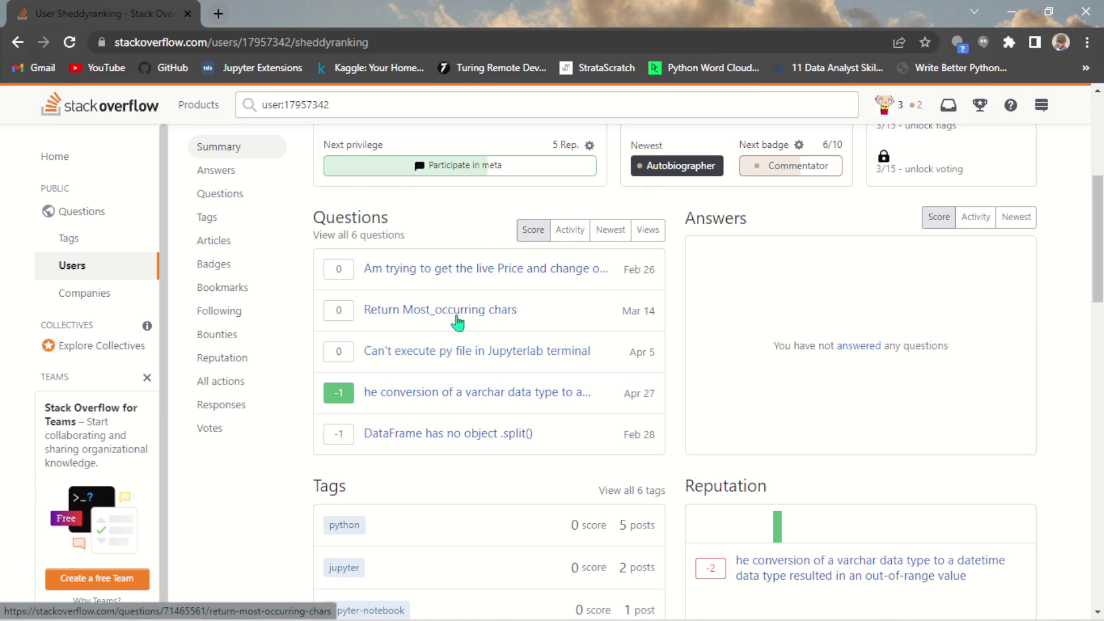
{"action": "left_click", "coordinate": [500, 354]}
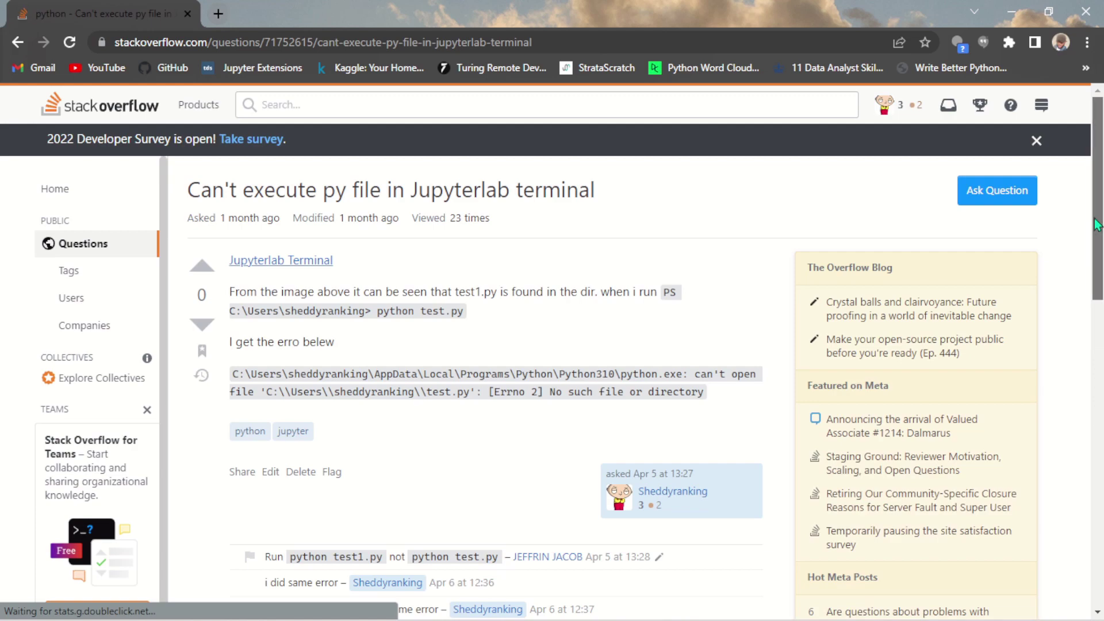
{"action": "scroll", "coordinate": [1097, 225], "scroll_direction": "down", "scroll_amount": 10}
{"action": "scroll", "coordinate": [215, 449], "scroll_direction": "up", "scroll_amount": 10}
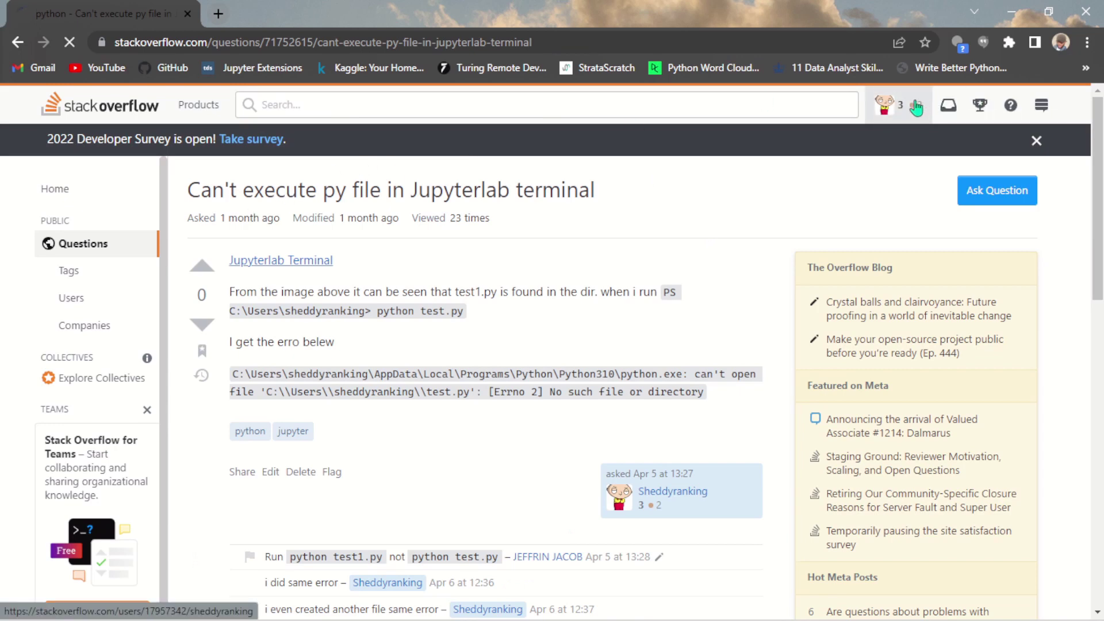
Go back to the account's profile page and look over its activity summary, questions, tags and badges
{"action": "scroll", "coordinate": [1097, 357], "scroll_direction": "down", "scroll_amount": 5}
{"action": "scroll", "coordinate": [1097, 358], "scroll_direction": "down", "scroll_amount": 10}
{"action": "scroll", "coordinate": [1097, 358], "scroll_direction": "up", "scroll_amount": 10}
{"action": "scroll", "coordinate": [1097, 358], "scroll_direction": "down", "scroll_amount": 10}
{"action": "scroll", "coordinate": [1096, 358], "scroll_direction": "up", "scroll_amount": 10}
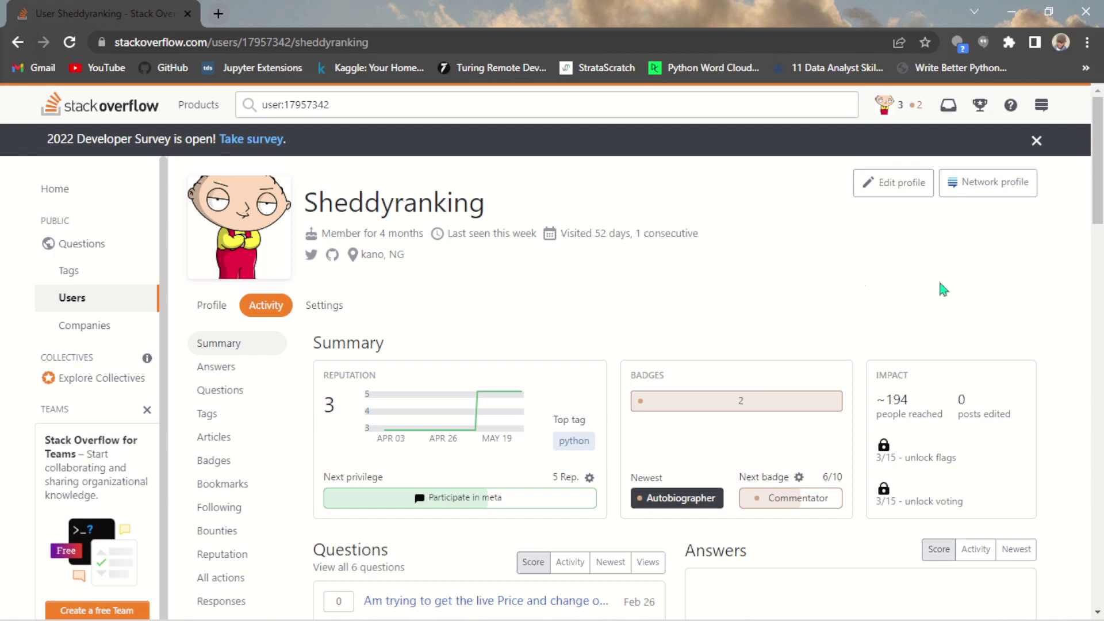
{"action": "scroll", "coordinate": [1097, 357], "scroll_direction": "down", "scroll_amount": 10}
{"action": "scroll", "coordinate": [1097, 357], "scroll_direction": "up", "scroll_amount": 10}
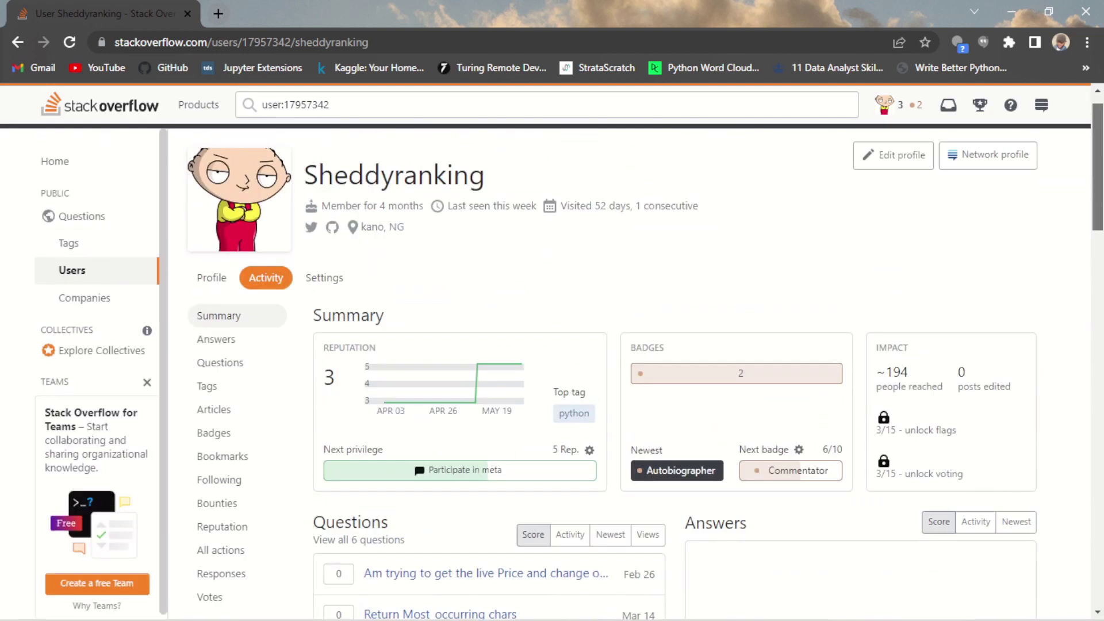
{"action": "scroll", "coordinate": [1097, 358], "scroll_direction": "down", "scroll_amount": 10}
{"action": "scroll", "coordinate": [1097, 358], "scroll_direction": "up", "scroll_amount": 12}
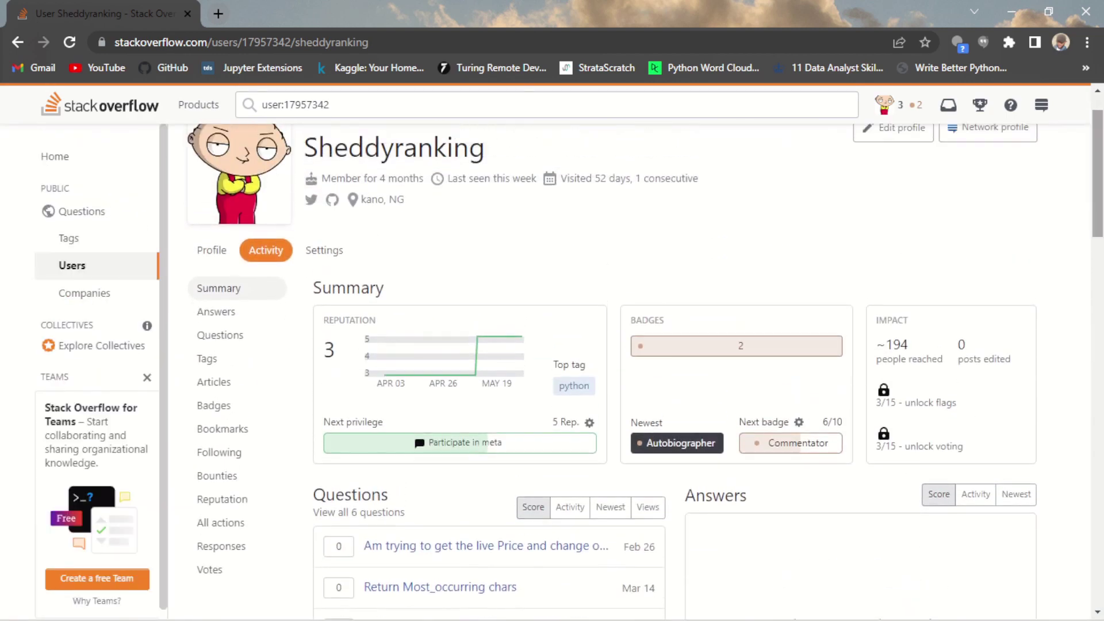
{"action": "scroll", "coordinate": [1097, 358], "scroll_direction": "down", "scroll_amount": 10}
{"action": "scroll", "coordinate": [1097, 358], "scroll_direction": "up", "scroll_amount": 10}
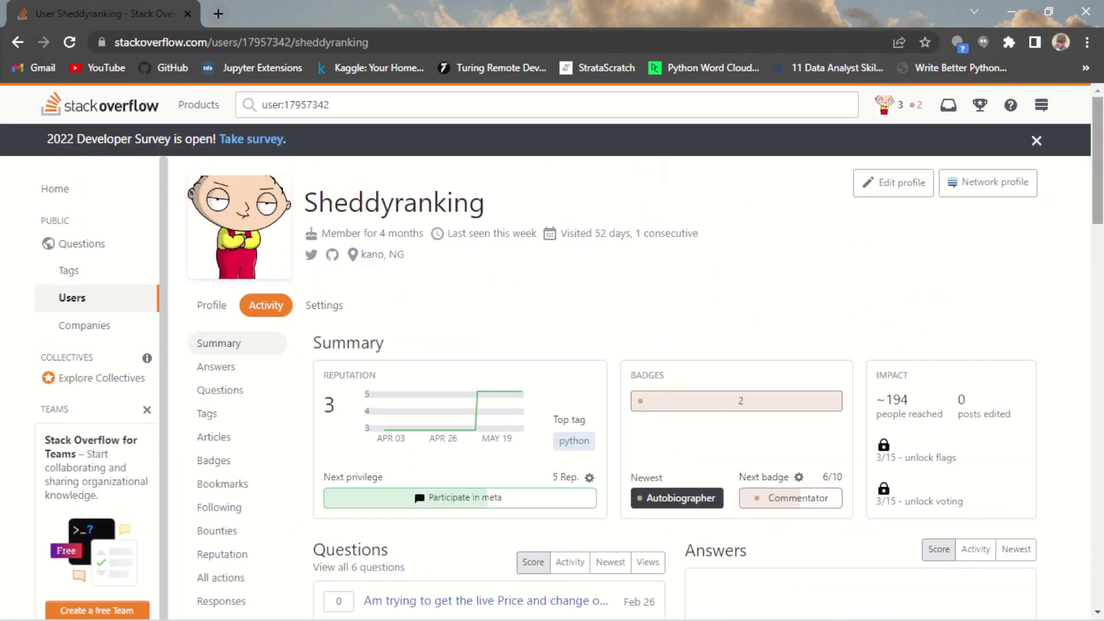
{"action": "scroll", "coordinate": [1098, 199], "scroll_direction": "down", "scroll_amount": 10}
{"action": "scroll", "coordinate": [1099, 199], "scroll_direction": "up", "scroll_amount": 7}
{"action": "scroll", "coordinate": [1099, 199], "scroll_direction": "down", "scroll_amount": 7}
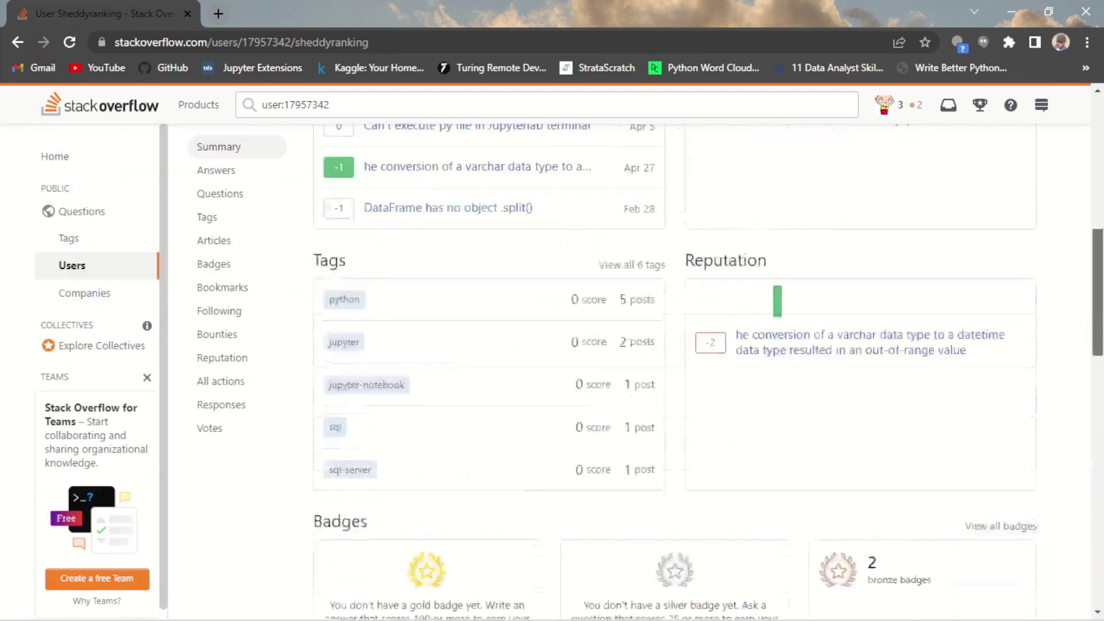
{"action": "scroll", "coordinate": [1098, 198], "scroll_direction": "up", "scroll_amount": 9}
{"action": "scroll", "coordinate": [1099, 198], "scroll_direction": "up", "scroll_amount": 1}
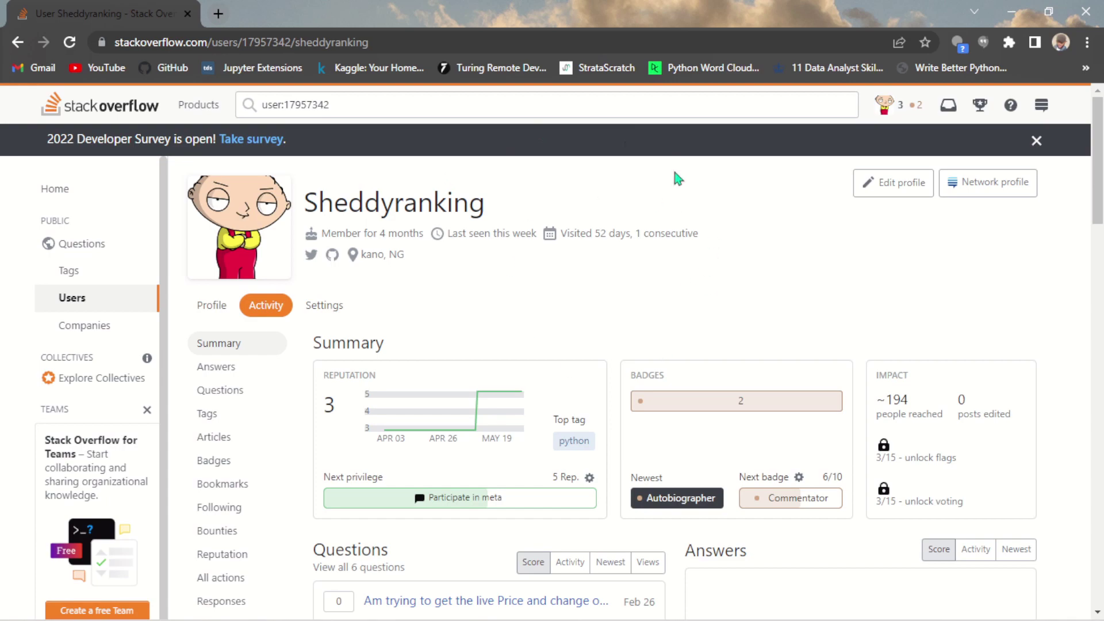
{"action": "scroll", "coordinate": [1061, 493], "scroll_direction": "down", "scroll_amount": 9}
{"action": "scroll", "coordinate": [1061, 494], "scroll_direction": "up", "scroll_amount": 9}
{"action": "scroll", "coordinate": [1061, 493], "scroll_direction": "down", "scroll_amount": 20}
{"action": "scroll", "coordinate": [1061, 494], "scroll_direction": "up", "scroll_amount": 20}
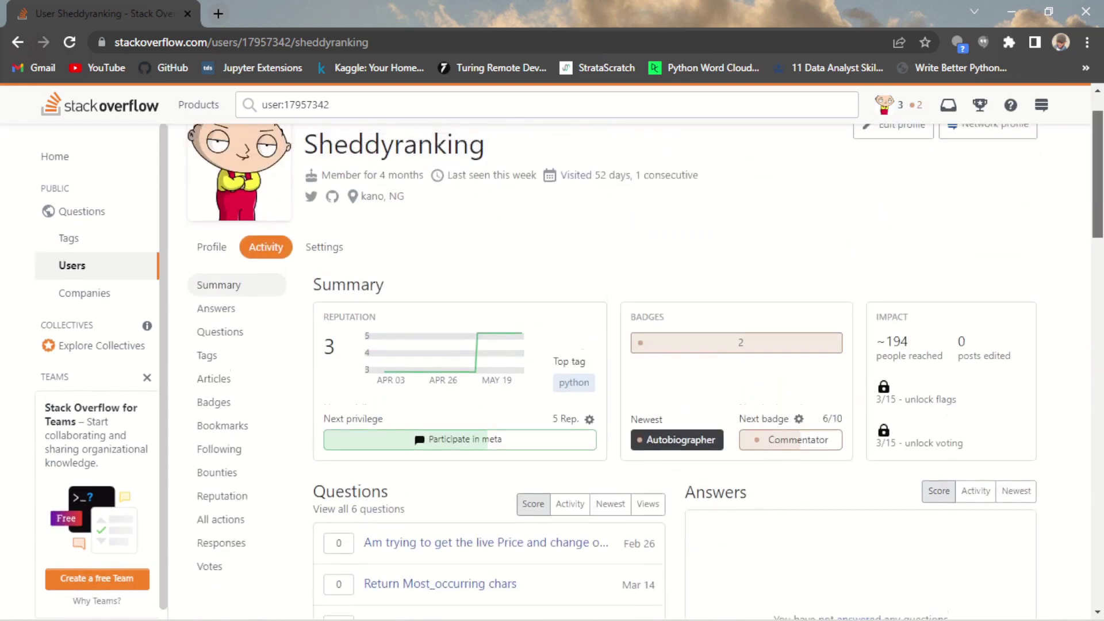
{"action": "scroll", "coordinate": [1061, 494], "scroll_direction": "down", "scroll_amount": 7}
{"action": "scroll", "coordinate": [1061, 494], "scroll_direction": "up", "scroll_amount": 7}
{"action": "scroll", "coordinate": [646, 361], "scroll_direction": "up", "scroll_amount": 1}
{"action": "scroll", "coordinate": [645, 361], "scroll_direction": "down", "scroll_amount": 2}
{"action": "scroll", "coordinate": [645, 361], "scroll_direction": "up", "scroll_amount": 2}
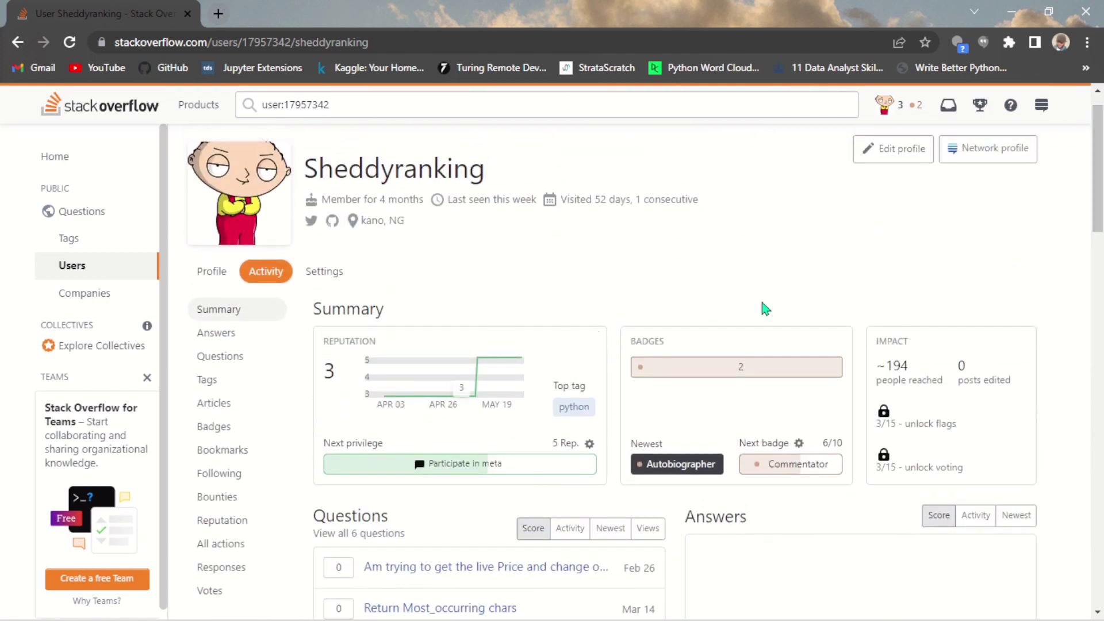
{"action": "mouse_move", "coordinate": [1100, 197]}
{"action": "left_mouse_down"}
{"action": "mouse_move", "coordinate": [1099, 577]}
{"action": "mouse_move", "coordinate": [1100, 186]}
{"action": "left_mouse_up"}
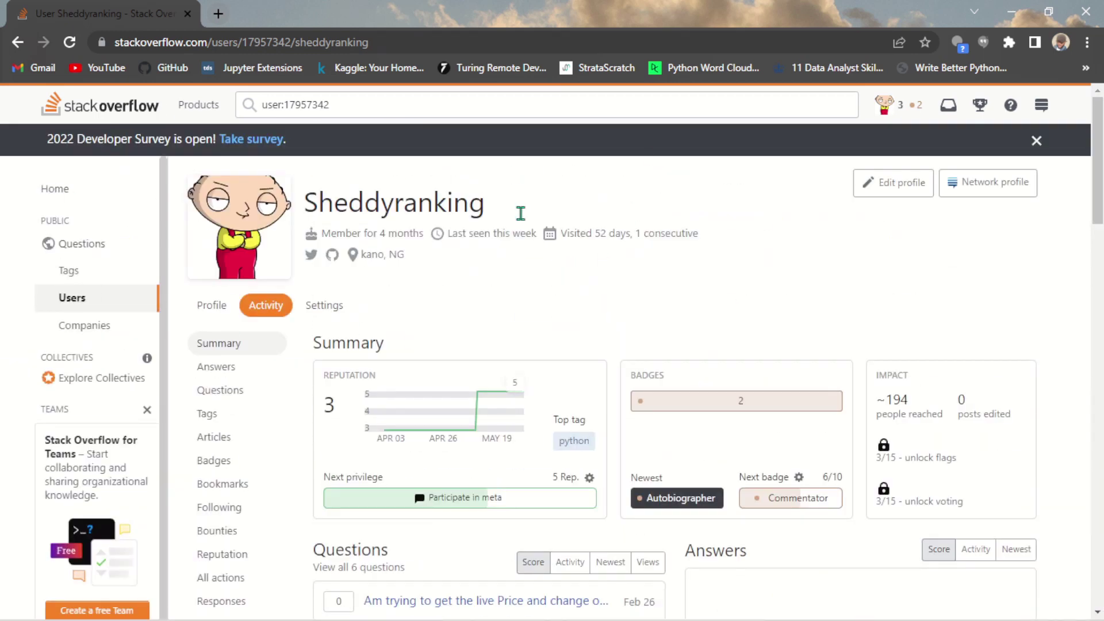